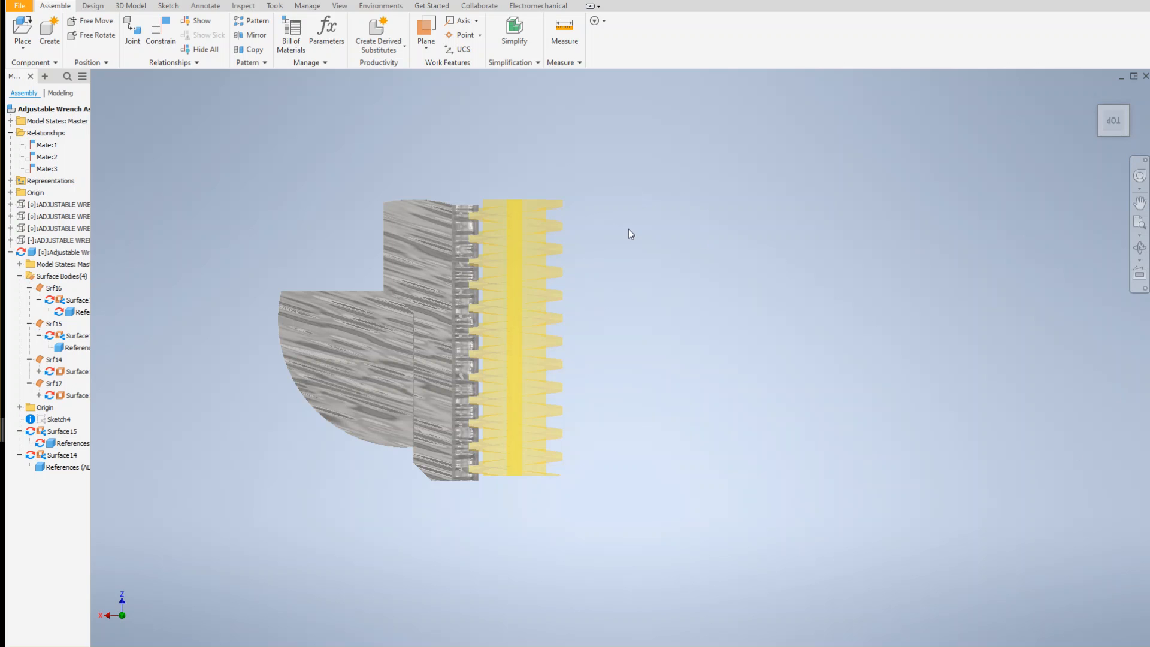
pyautogui.click(509, 208)
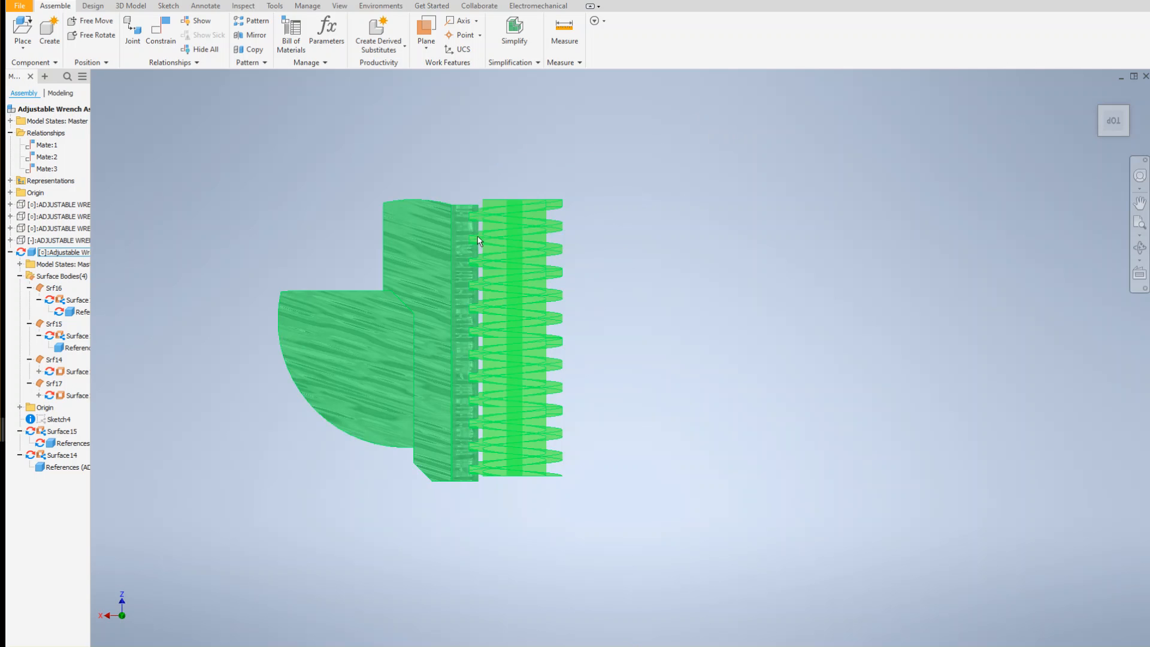
pyautogui.scroll(-3, 477, 238)
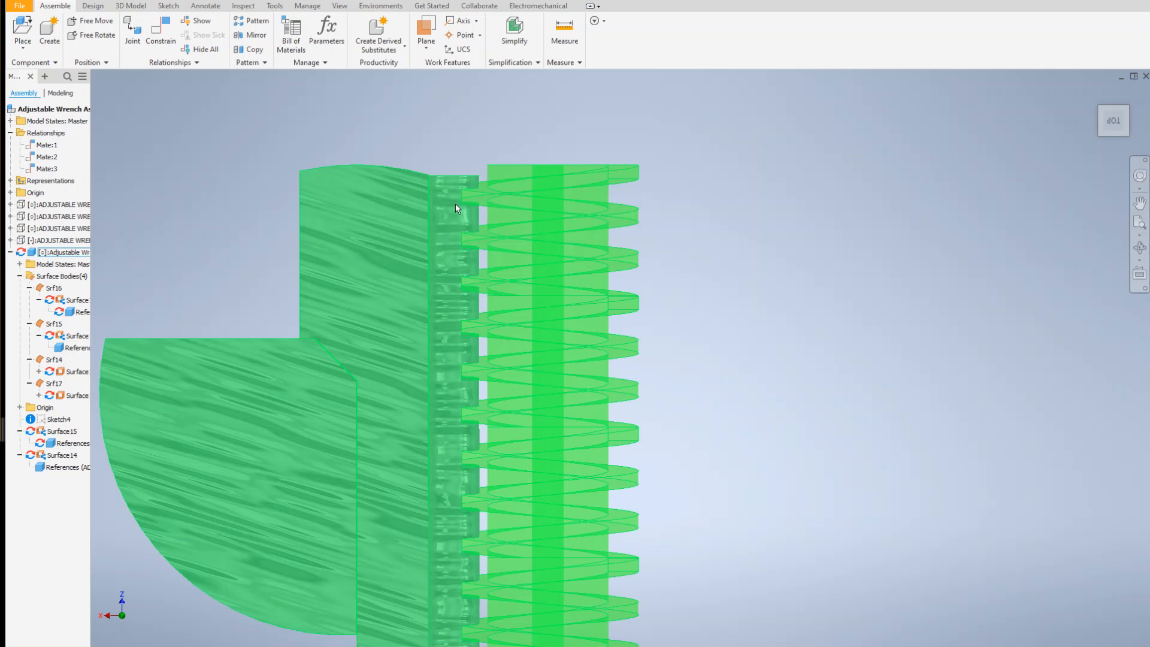
pyautogui.scroll(-4, 518, 144)
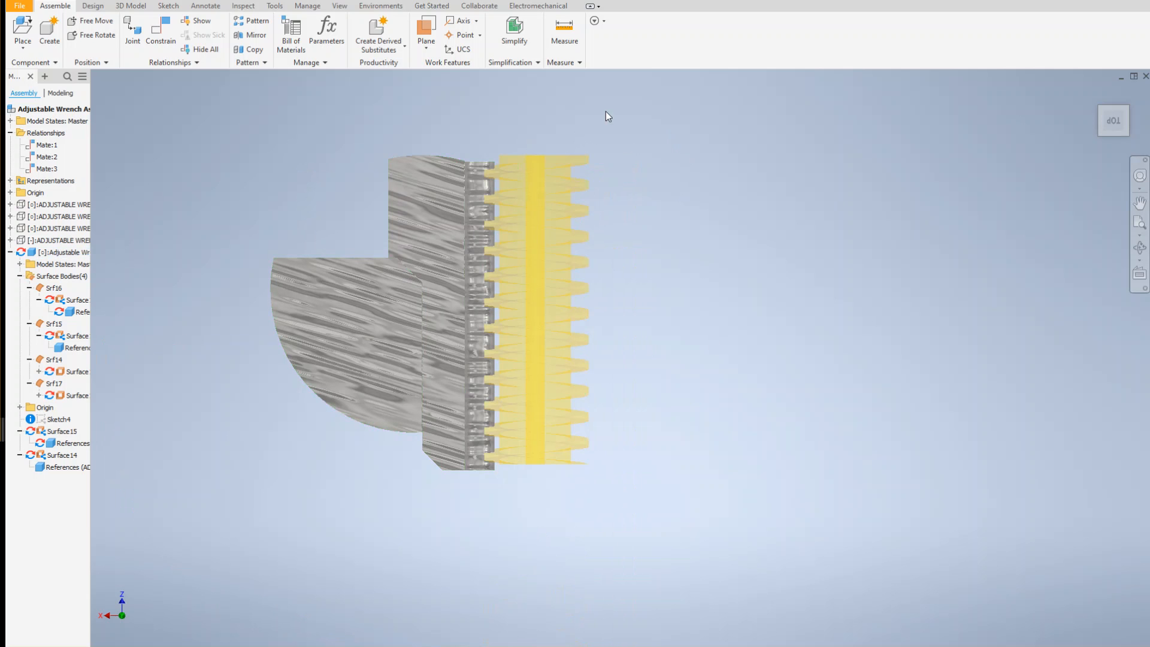
pyautogui.moveTo(634, 128); pyautogui.dragTo(609, 164, button='middle')
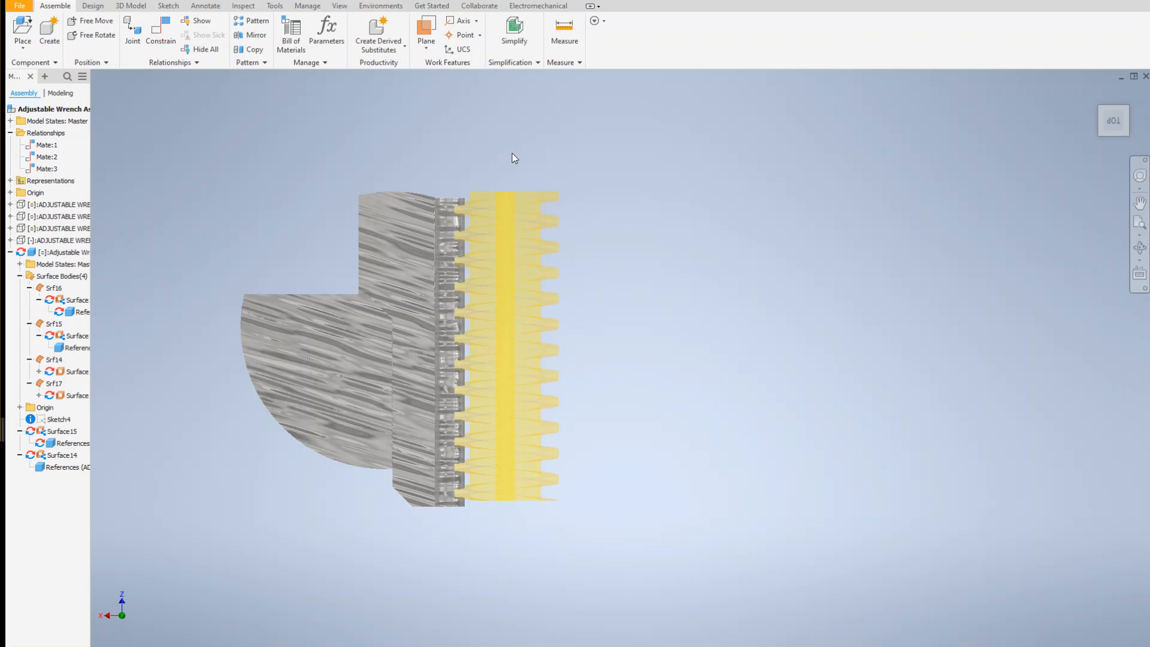
pyautogui.click(419, 208)
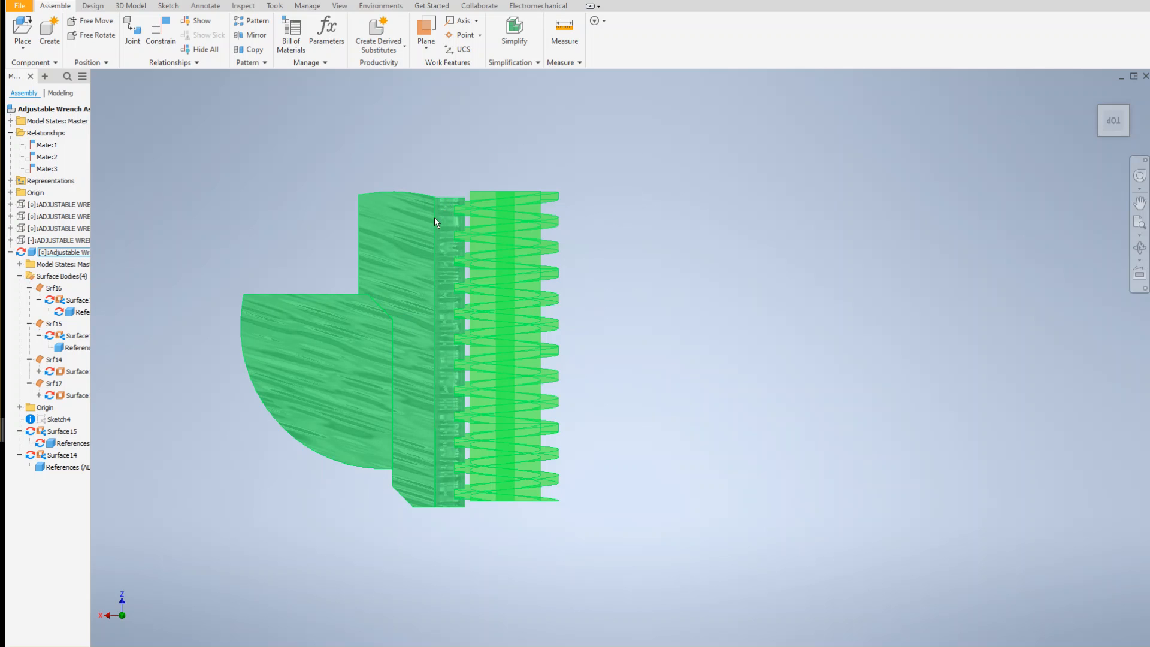
pyautogui.click(505, 95)
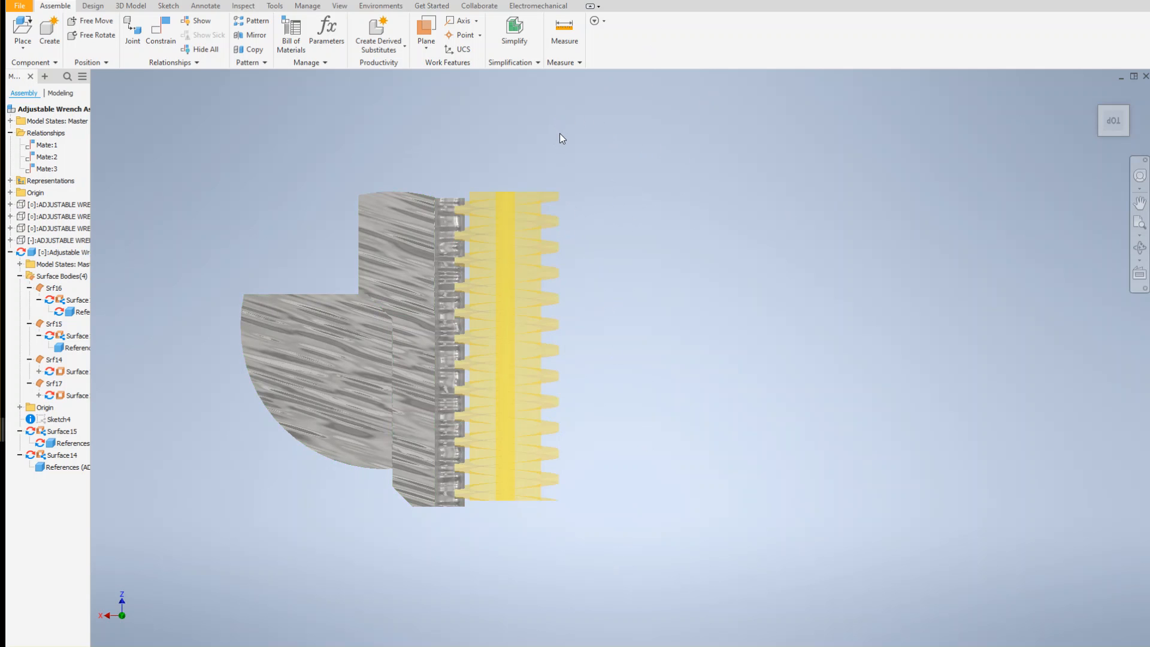
pyautogui.click(159, 37)
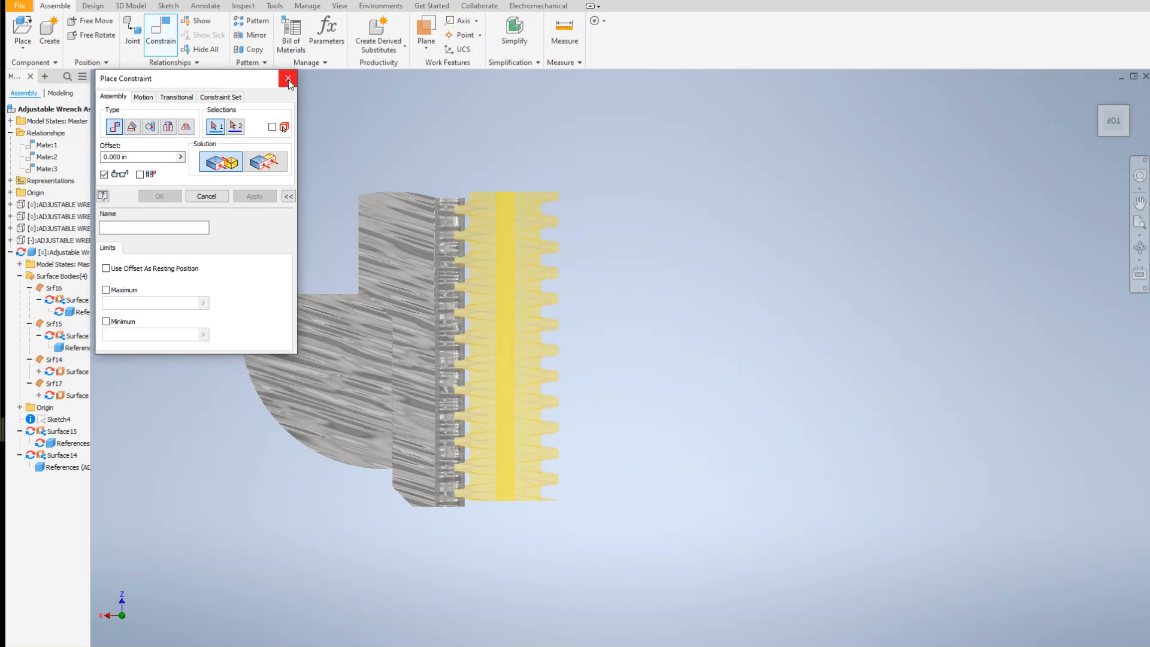
pyautogui.click(286, 82)
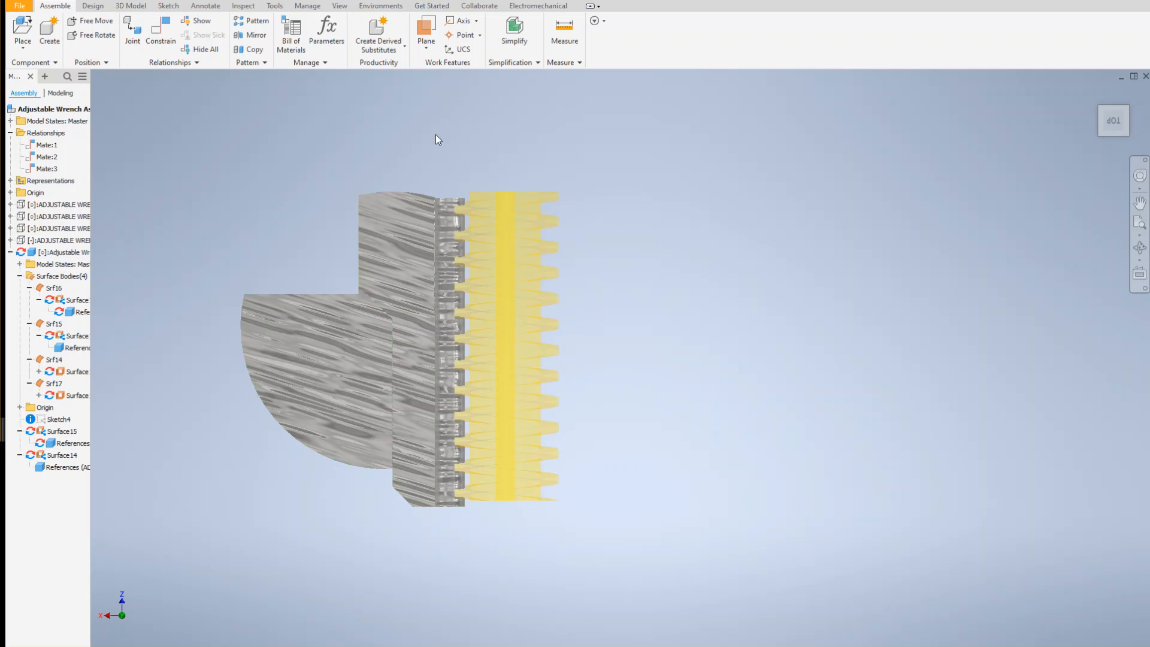
# Open the wrench's movable jaw part for in-place editing within the assembly
pyautogui.doubleClick(393, 239)
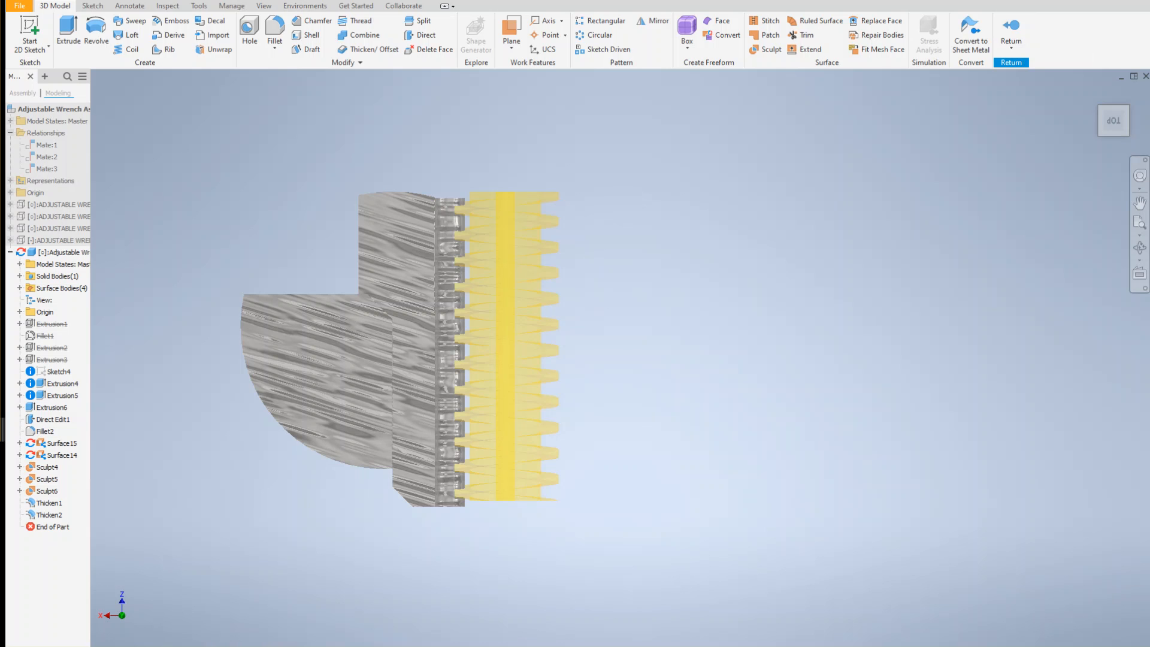
pyautogui.moveTo(288, 646)
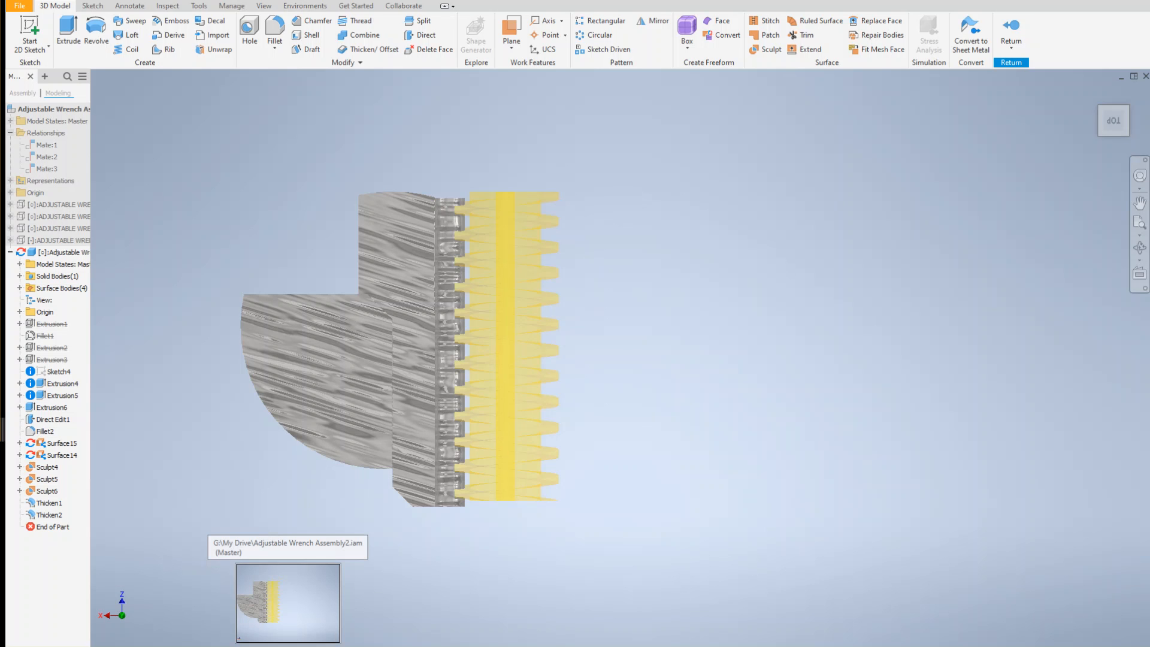
pyautogui.moveTo(165, 646)
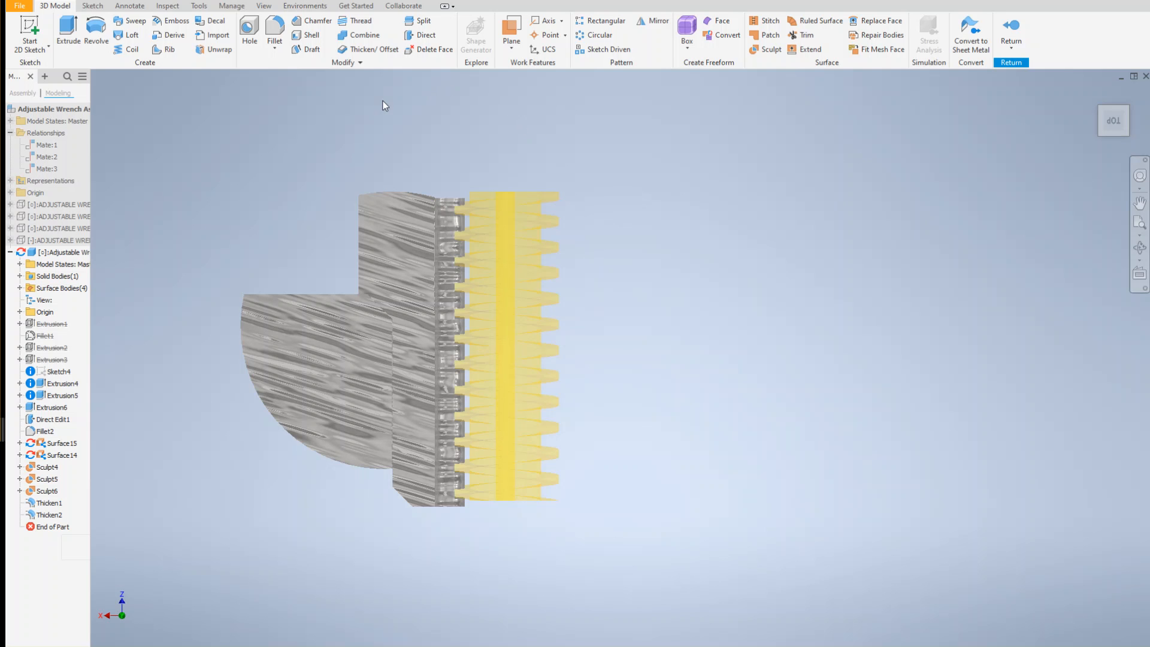
pyautogui.click(361, 62)
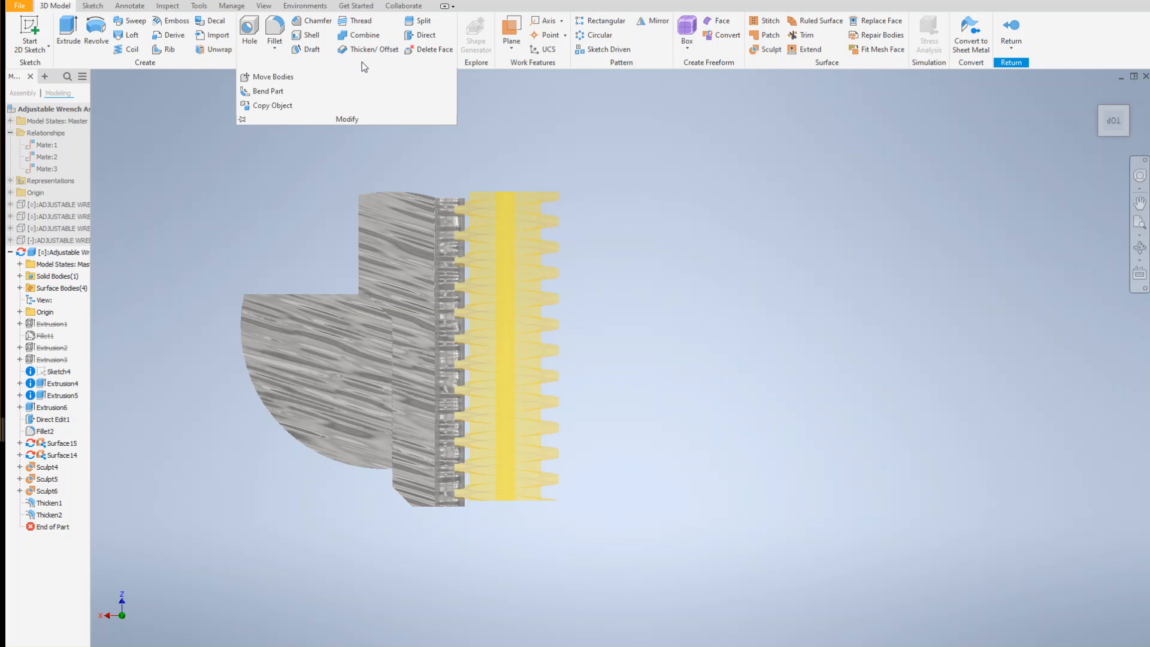
pyautogui.click(257, 110)
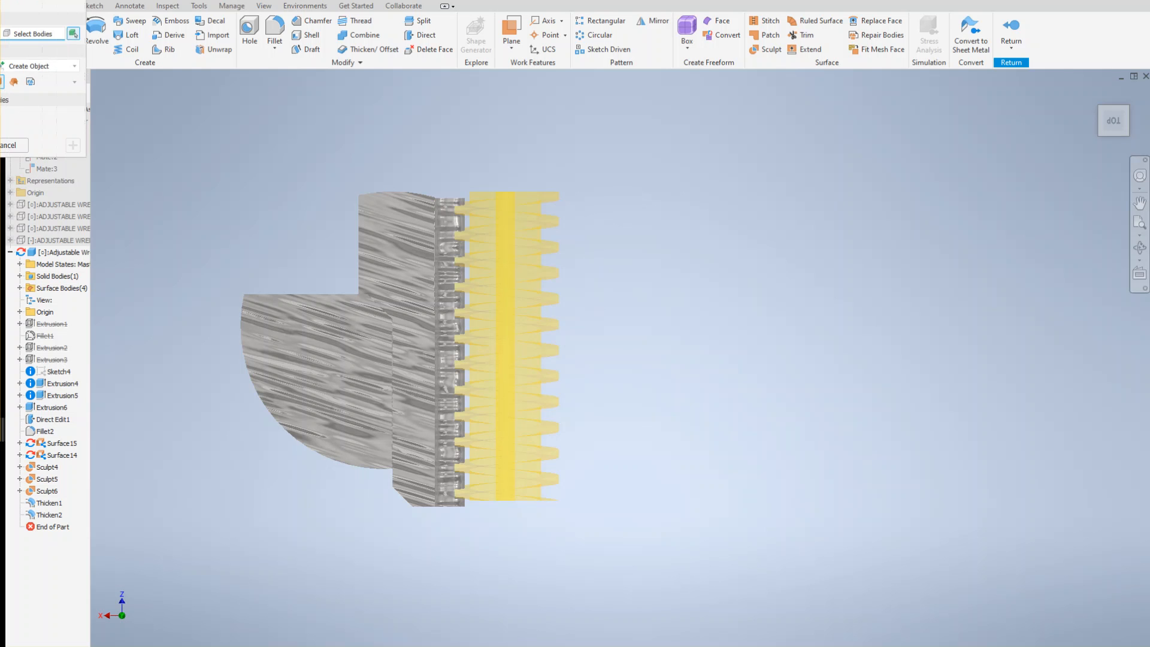
pyautogui.moveTo(173, 78); pyautogui.dragTo(821, 129)
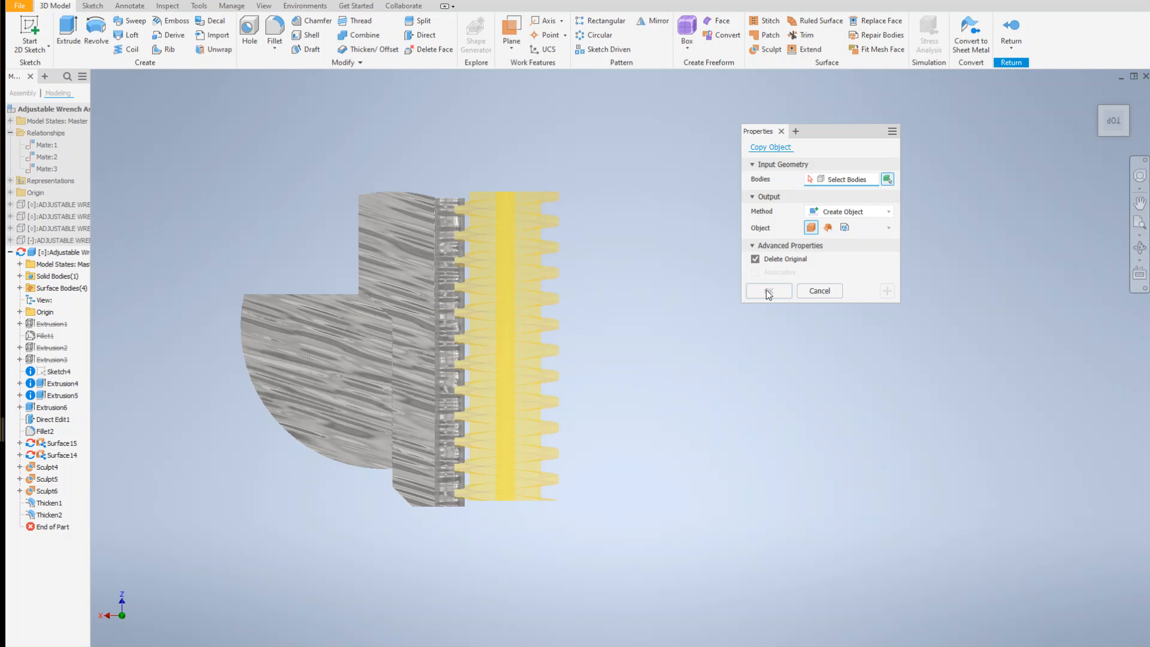
pyautogui.click(829, 291)
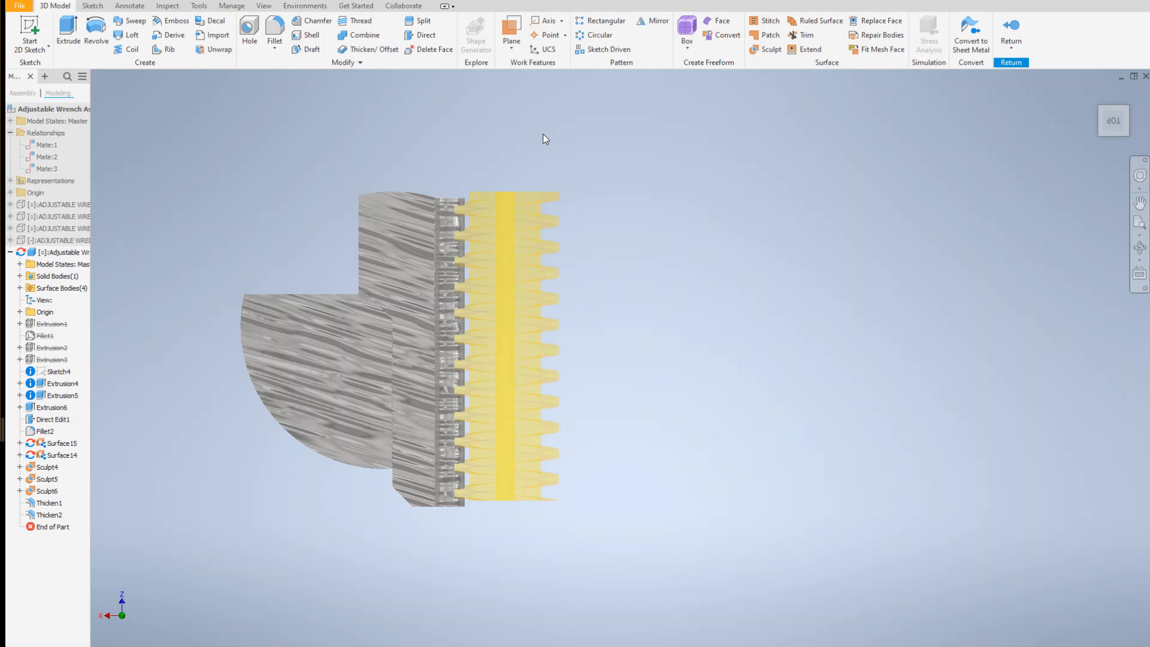
pyautogui.click(766, 50)
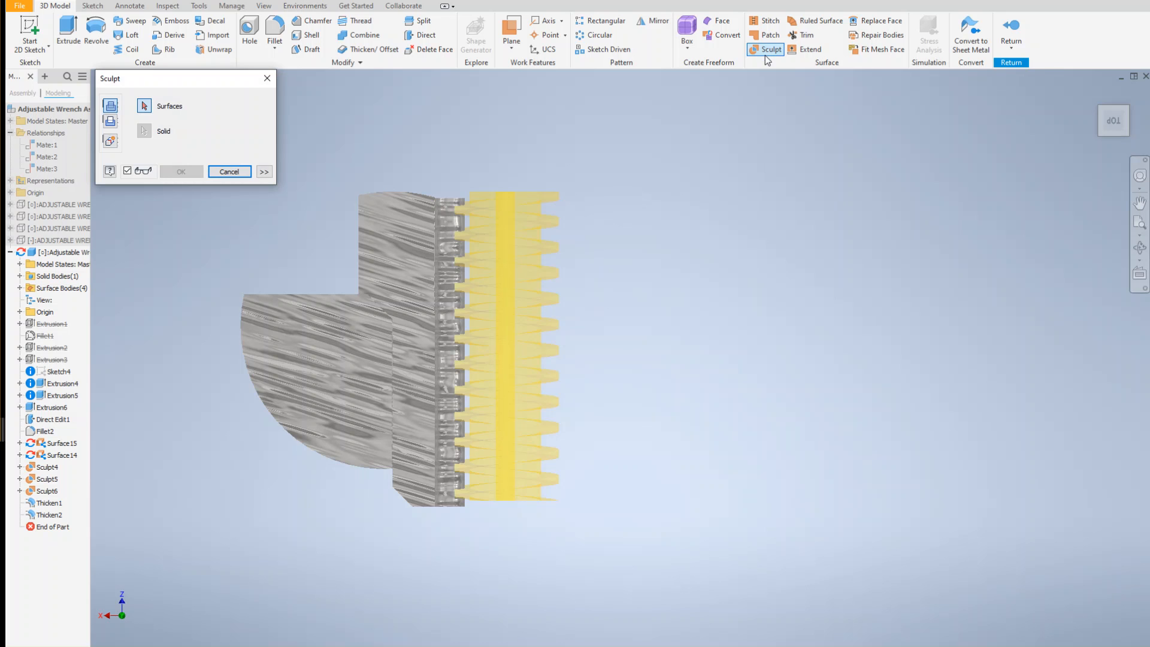
pyautogui.click(111, 122)
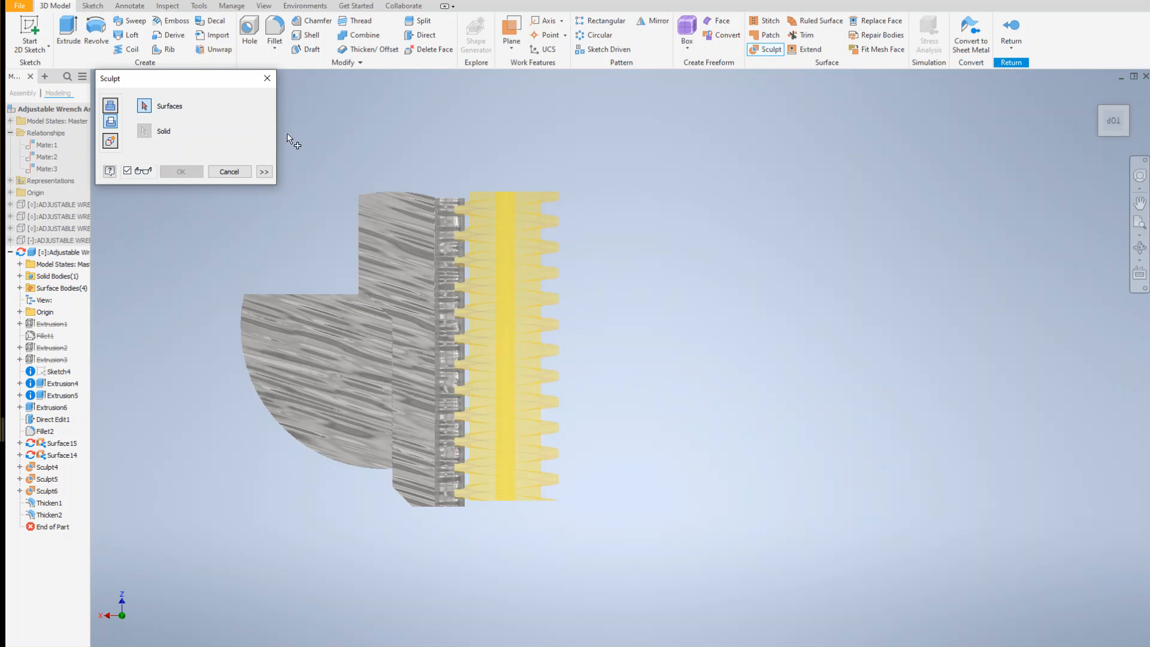
pyautogui.click(267, 80)
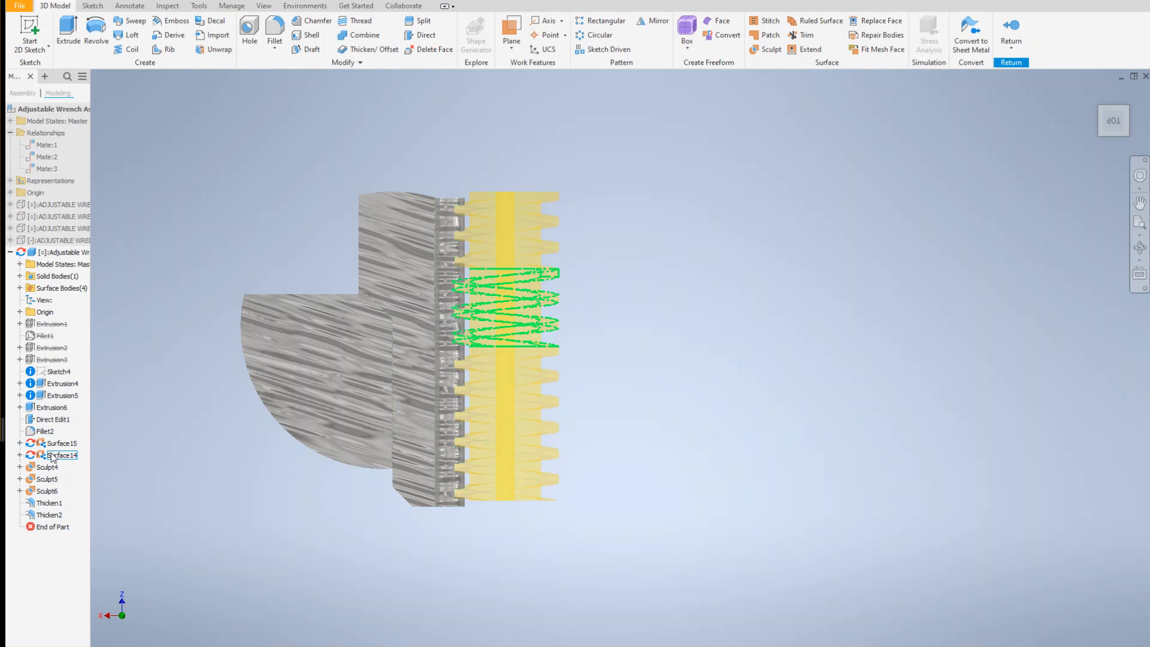
# Hide the copied worm surfaces Surface15 and Surface14 in the jaw part
pyautogui.click(19, 467)
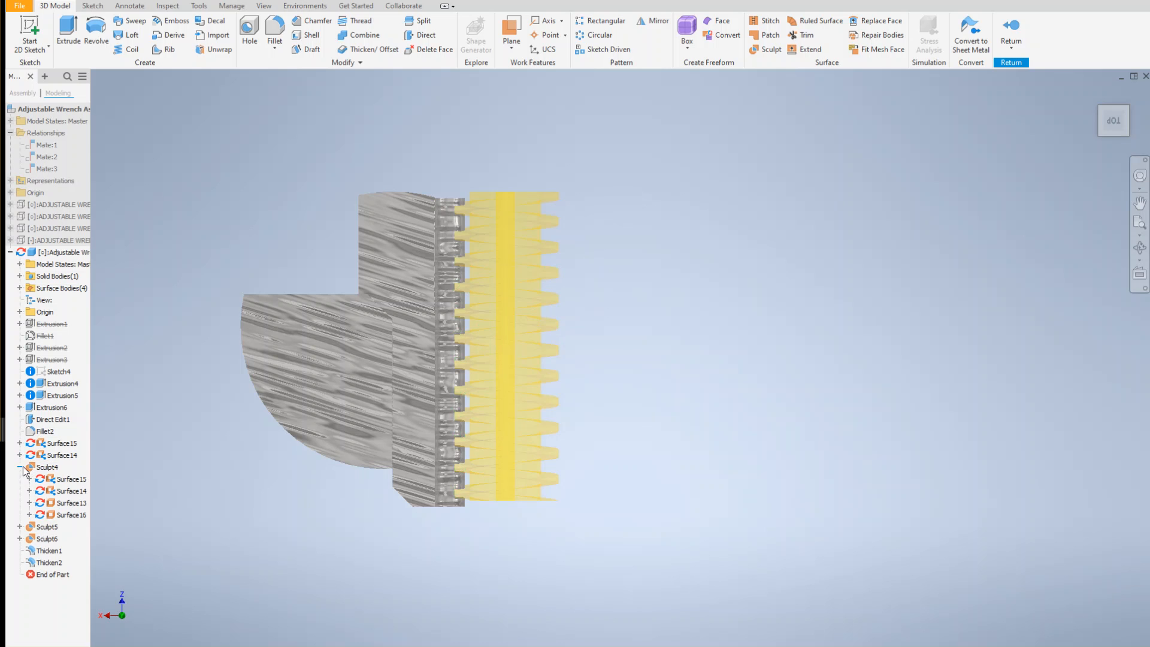
pyautogui.click(20, 467)
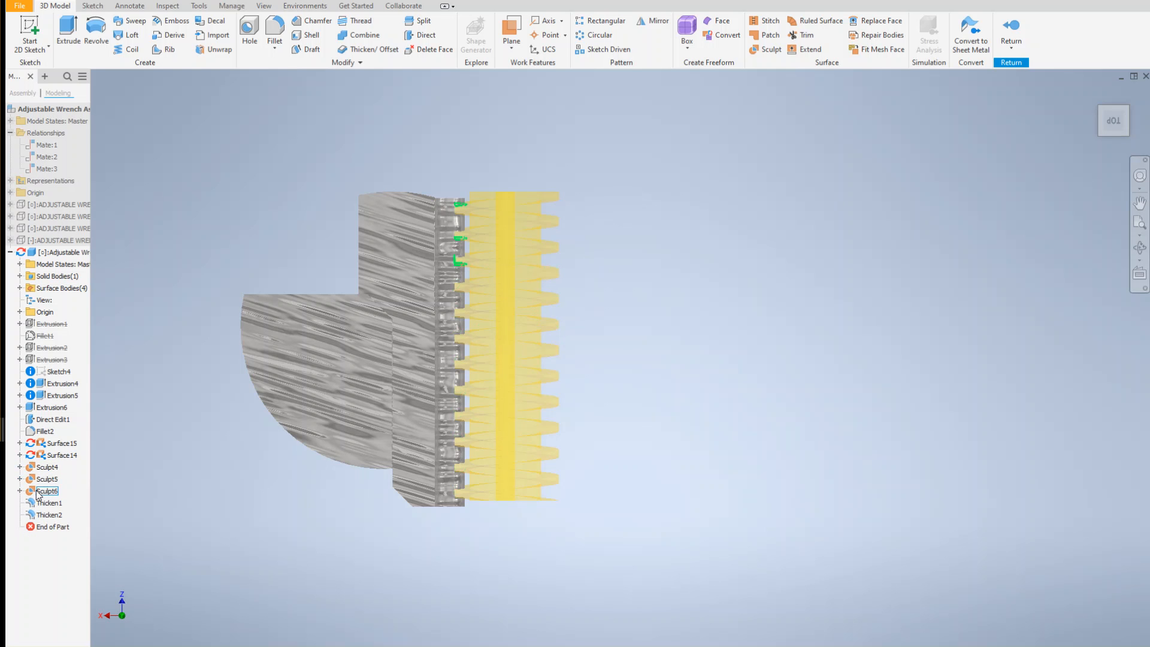
pyautogui.rightClick(40, 446)
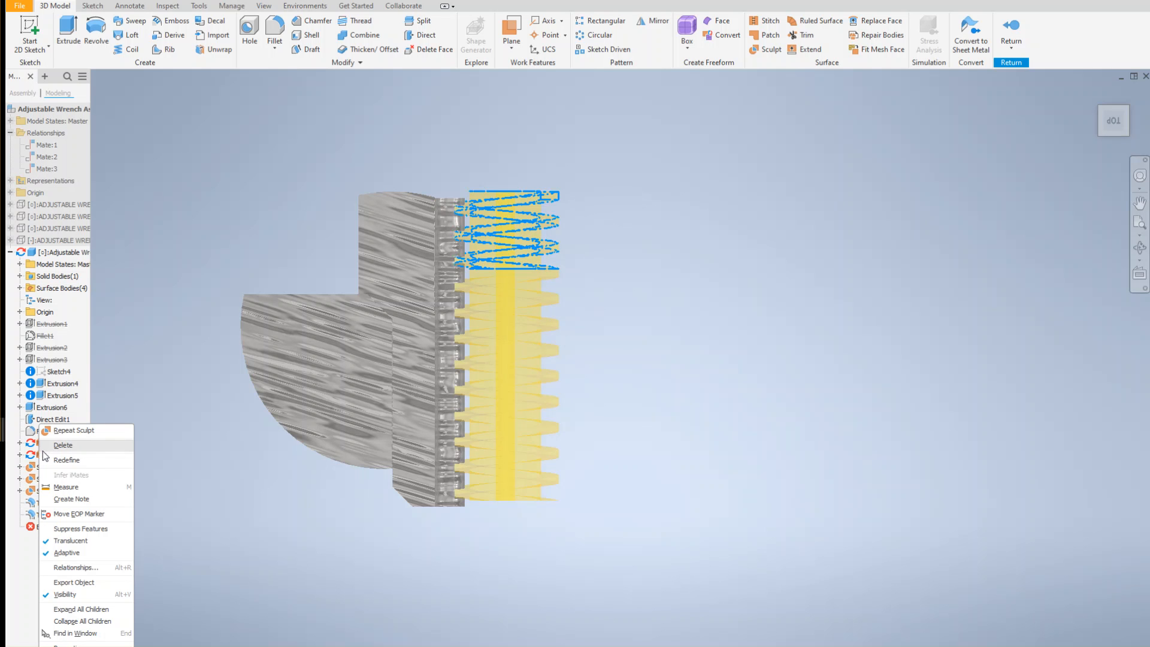
pyautogui.click(48, 594)
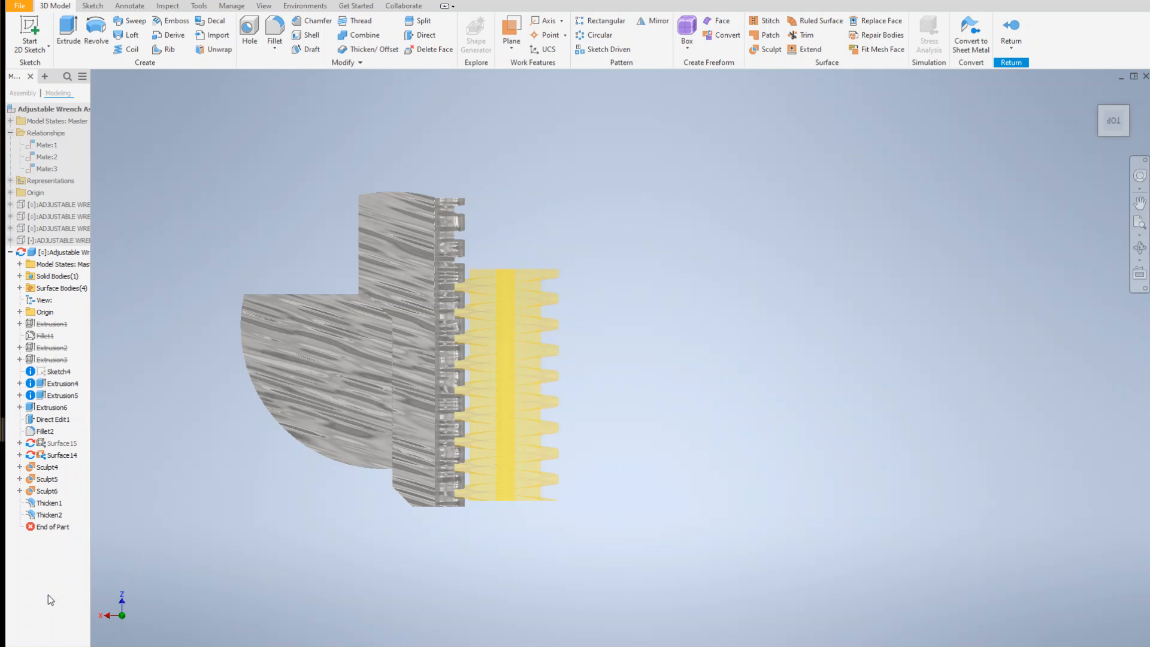
pyautogui.click(42, 458)
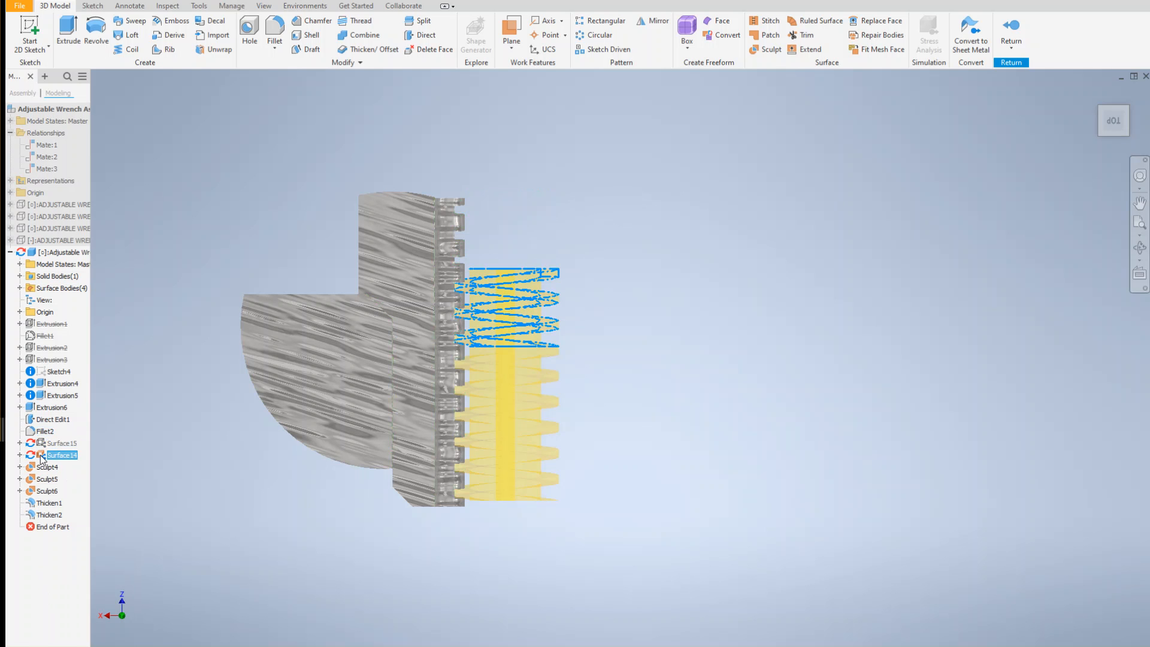
pyautogui.rightClick(42, 457)
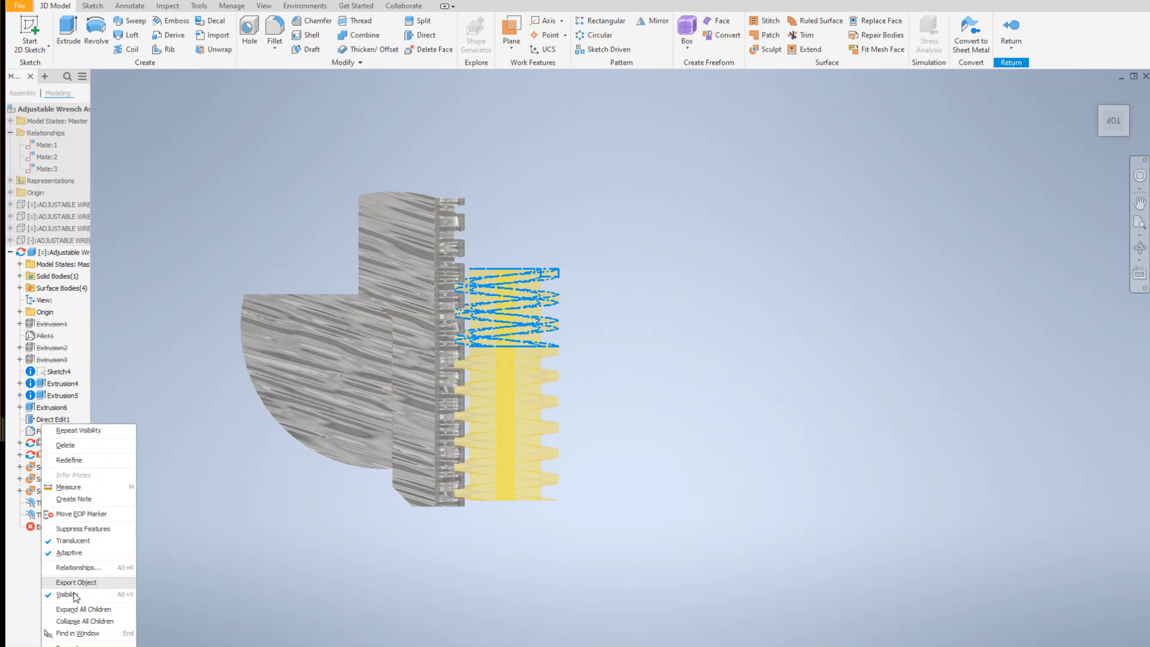
pyautogui.click(51, 594)
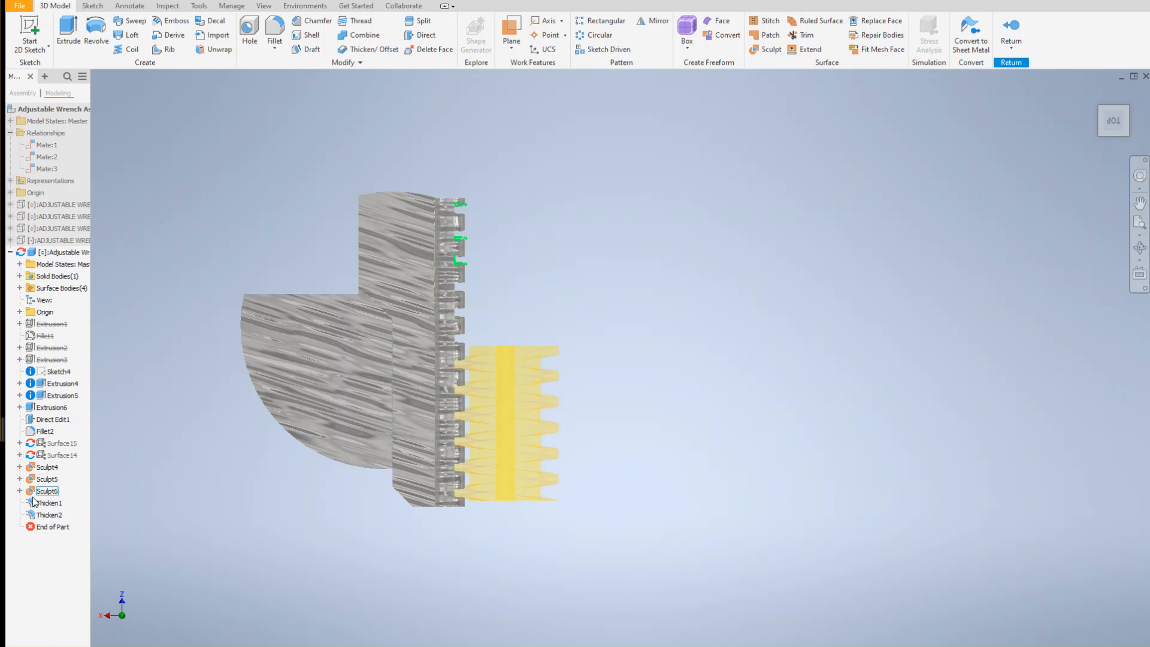
# Hide the remaining worm surfaces, Surface13 and Surface16, listed under the Sculpt4 feature
pyautogui.click(21, 468)
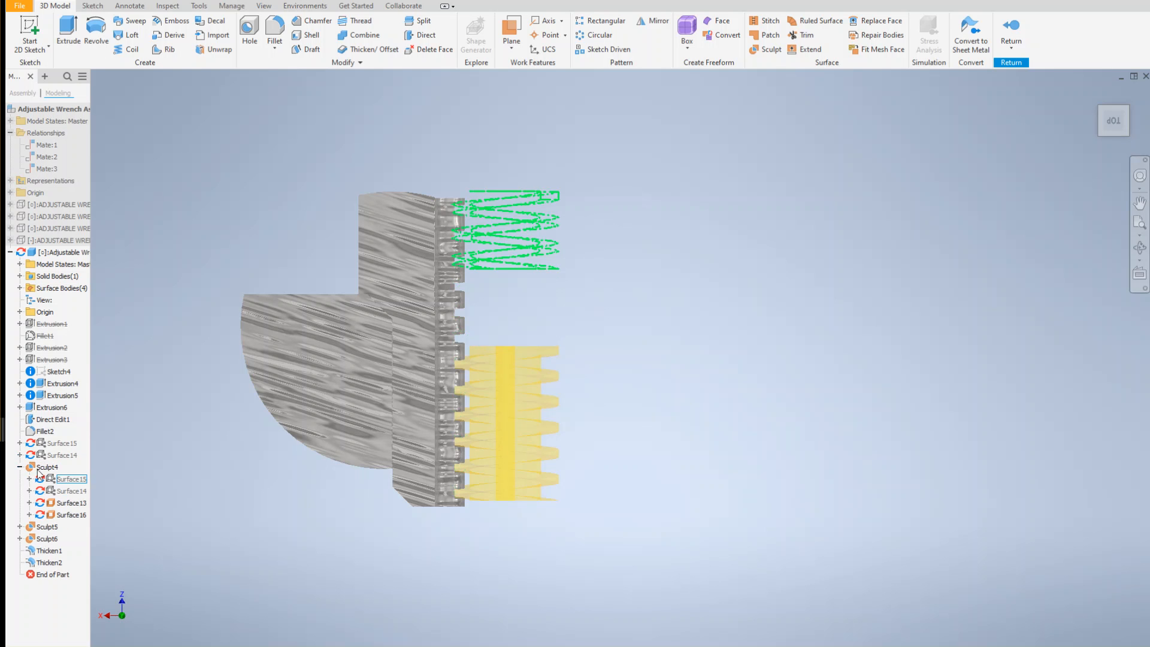
pyautogui.click(56, 504)
pyautogui.rightClick(57, 503)
pyautogui.click(69, 595)
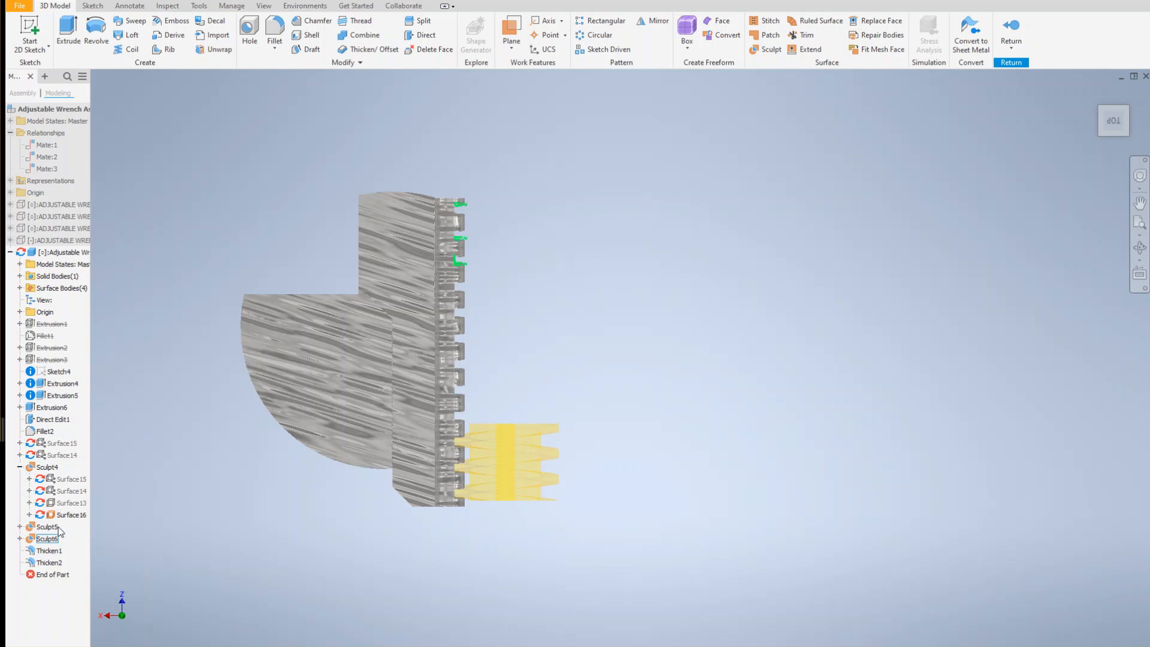
pyautogui.click(43, 518)
pyautogui.rightClick(51, 520)
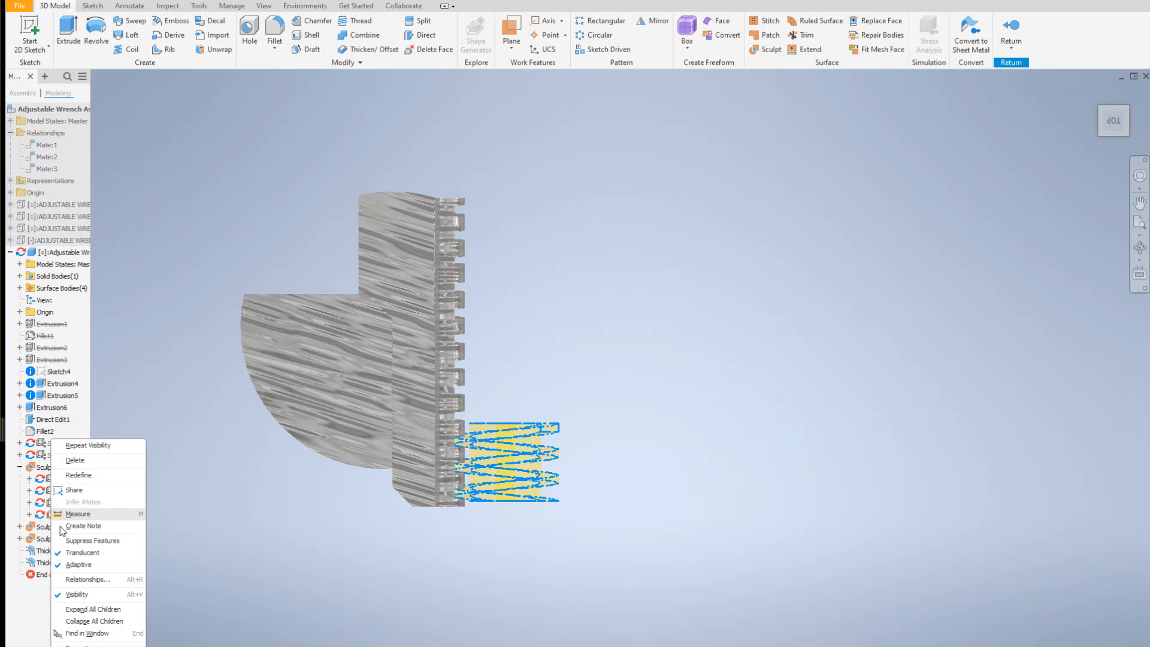
pyautogui.click(67, 594)
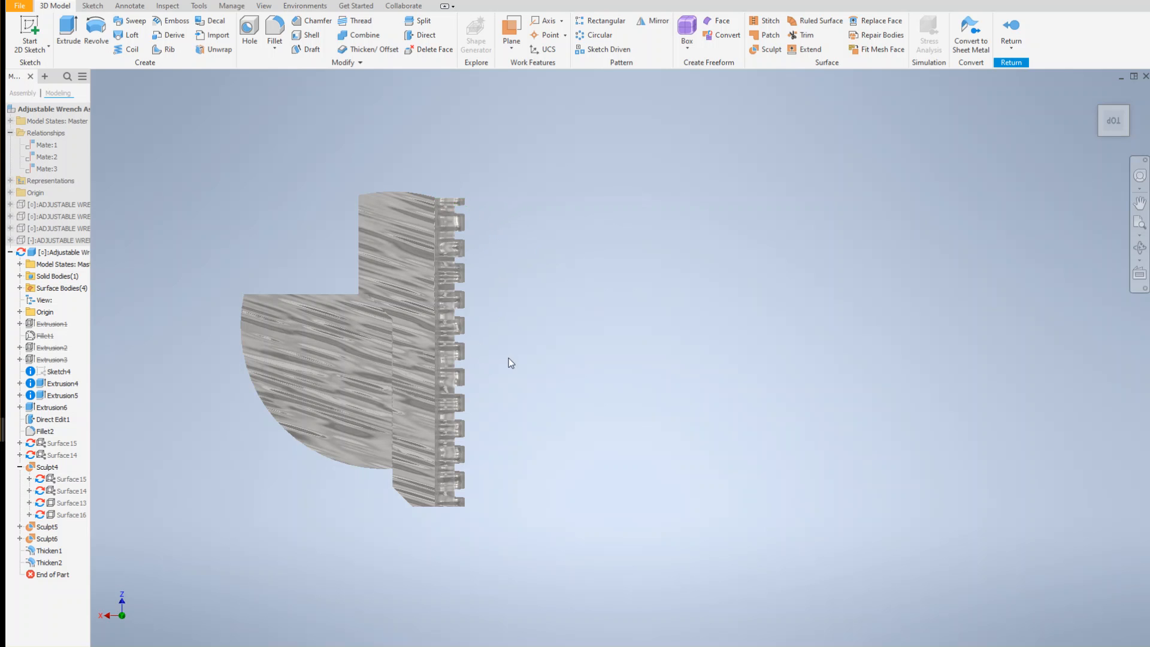
# Examine the sculpted rack teeth along the jaw's straight edge from several angles and at close range
pyautogui.click(1141, 249)
pyautogui.moveTo(544, 347); pyautogui.dragTo(595, 404)
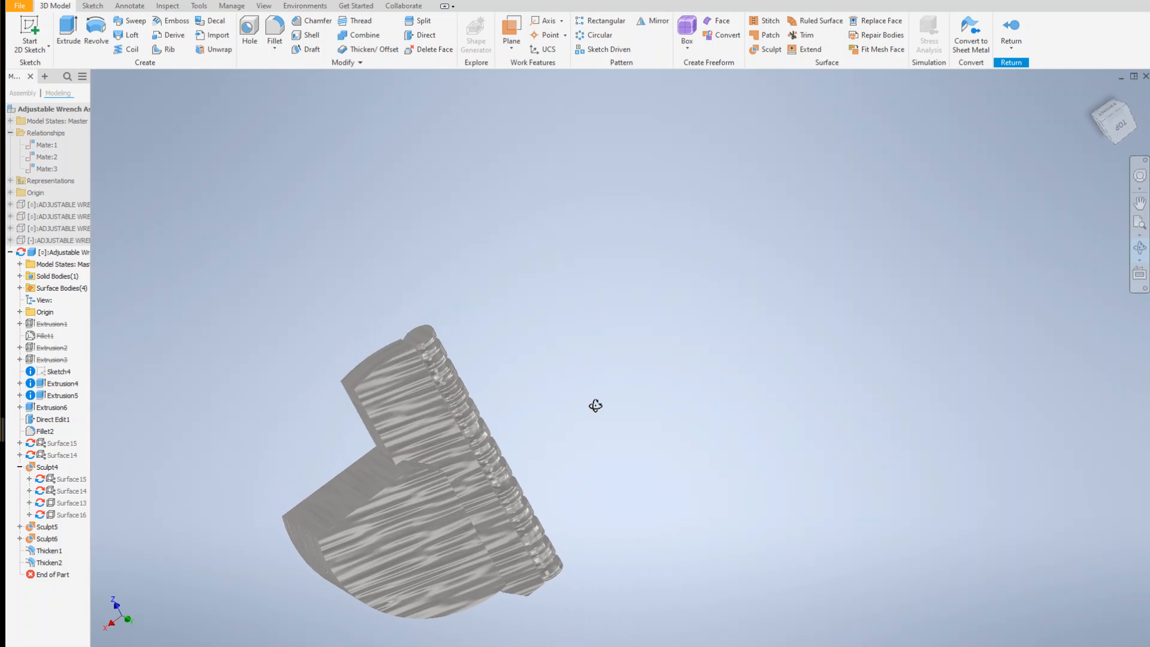
pyautogui.scroll(-5, 469, 367)
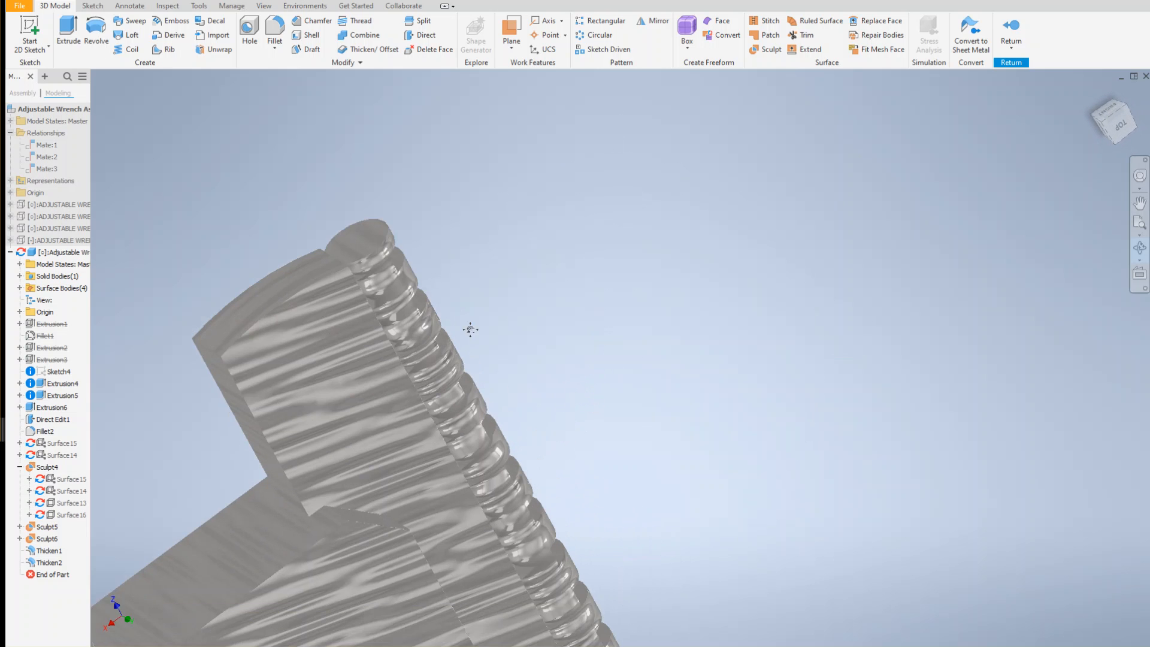
pyautogui.moveTo(861, 295); pyautogui.dragTo(827, 421)
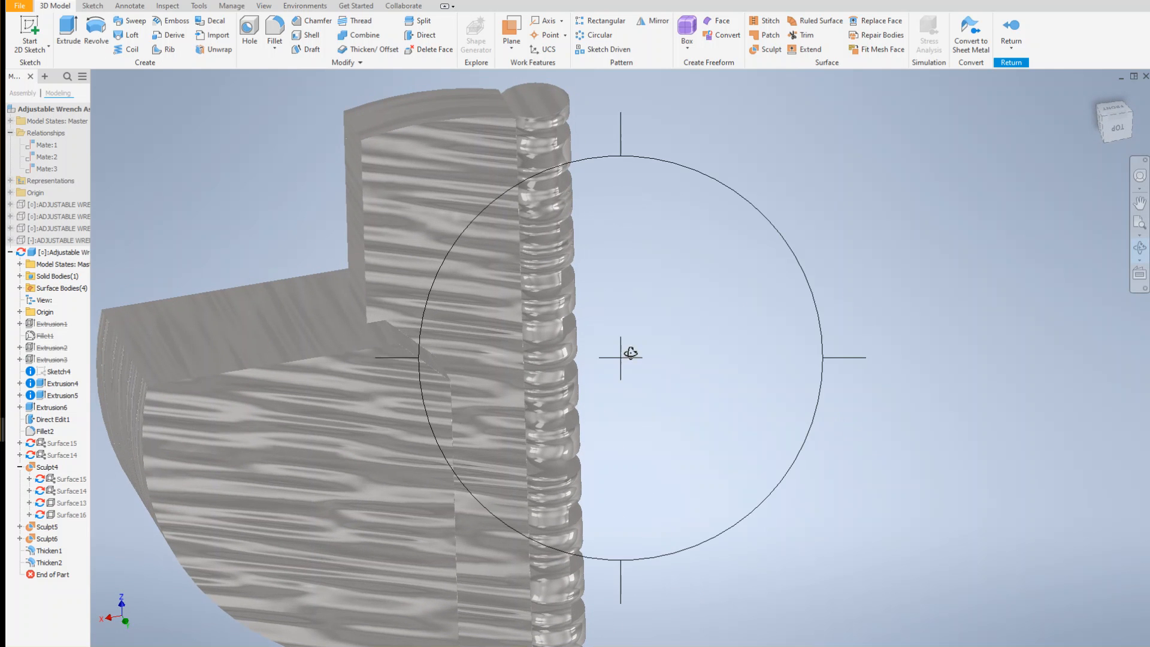
pyautogui.moveTo(618, 364); pyautogui.dragTo(590, 307)
pyautogui.moveTo(592, 277); pyautogui.dragTo(611, 382, button='middle')
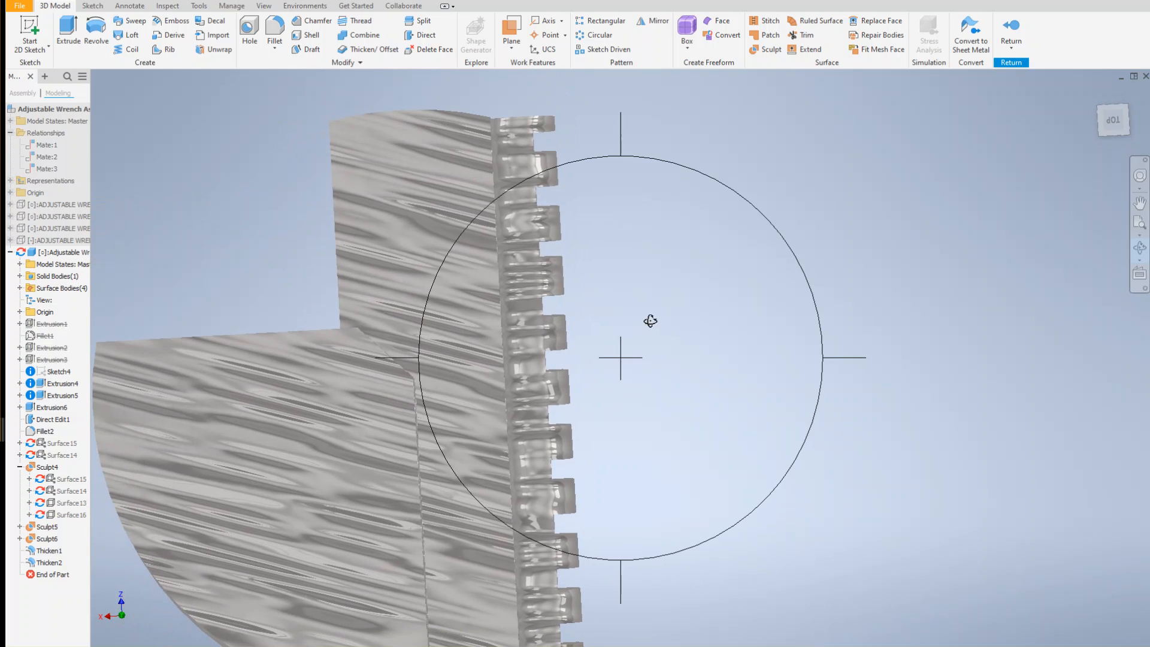
pyautogui.scroll(-3, 659, 324)
pyautogui.rightClick(803, 256)
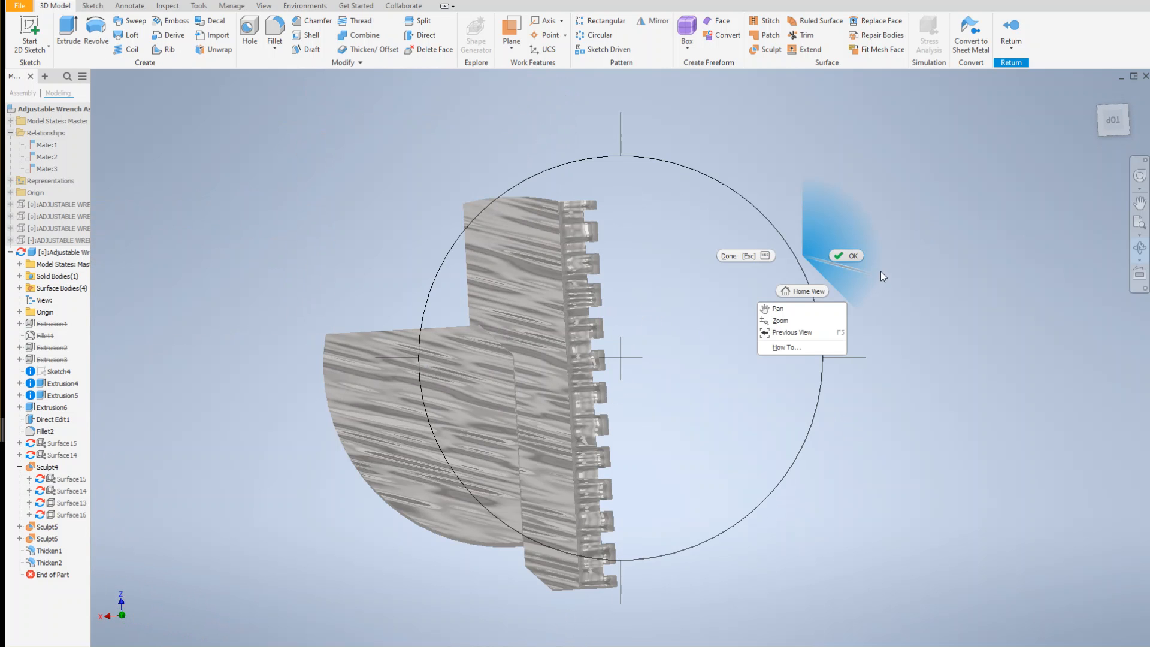
pyautogui.click(851, 254)
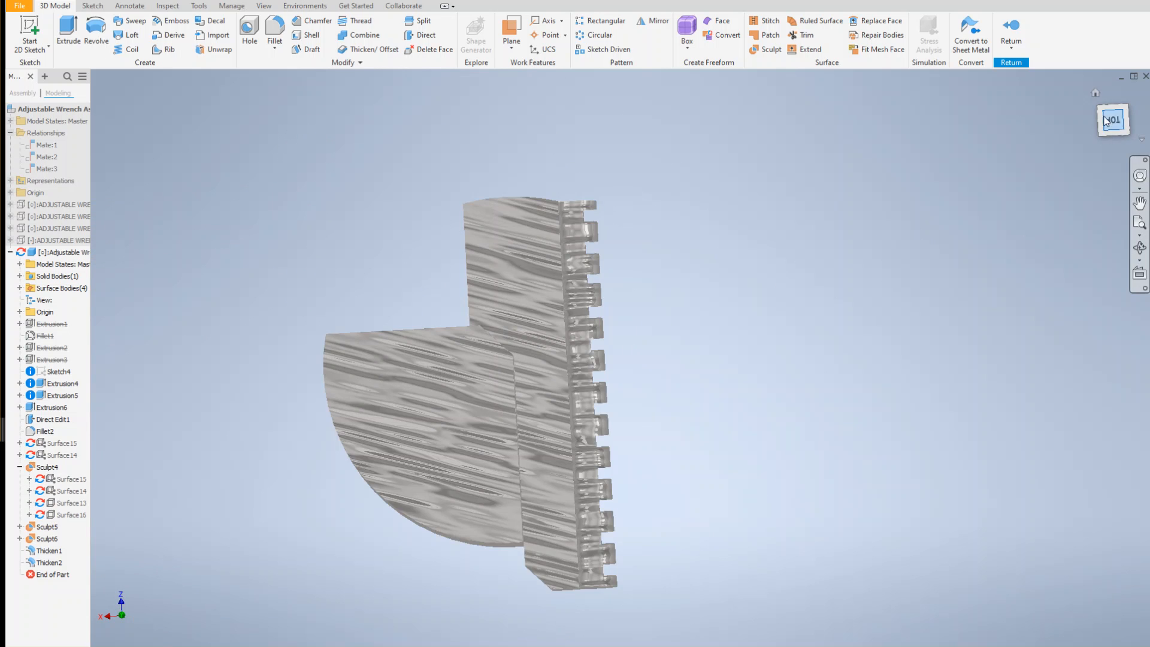
# Inspect the jaw's rack teeth square-on from the top and up close from a slightly tilted angle
pyautogui.click(1113, 120)
pyautogui.scroll(5, 705, 300)
pyautogui.moveTo(693, 294); pyautogui.dragTo(472, 222, button='middle')
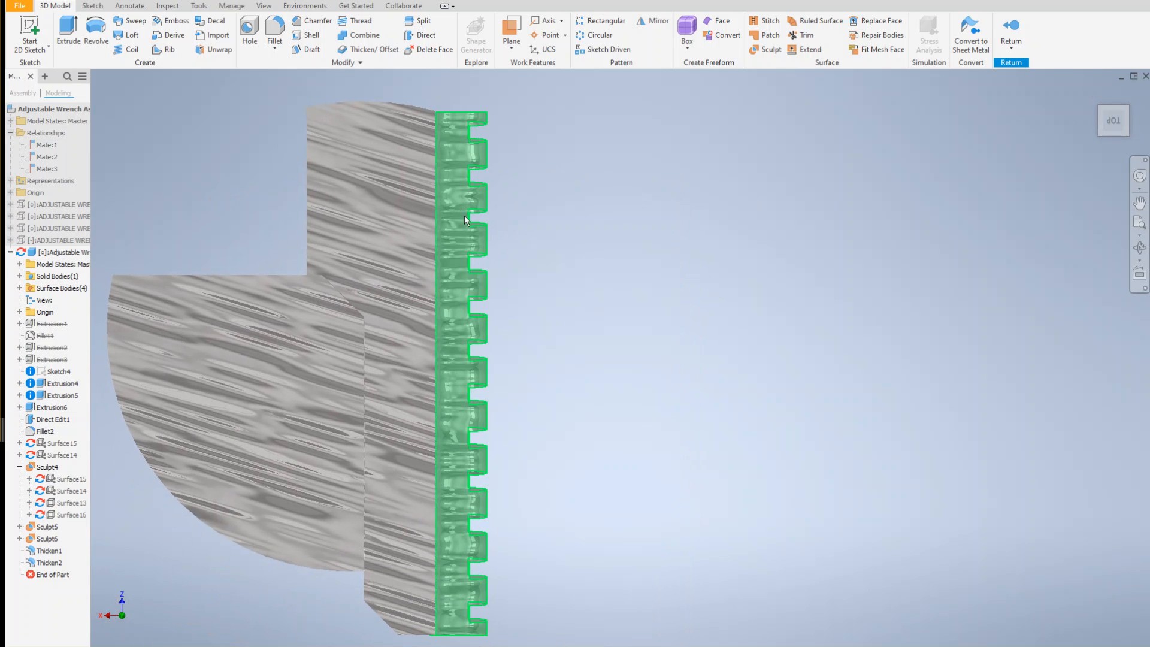
pyautogui.click(1113, 121)
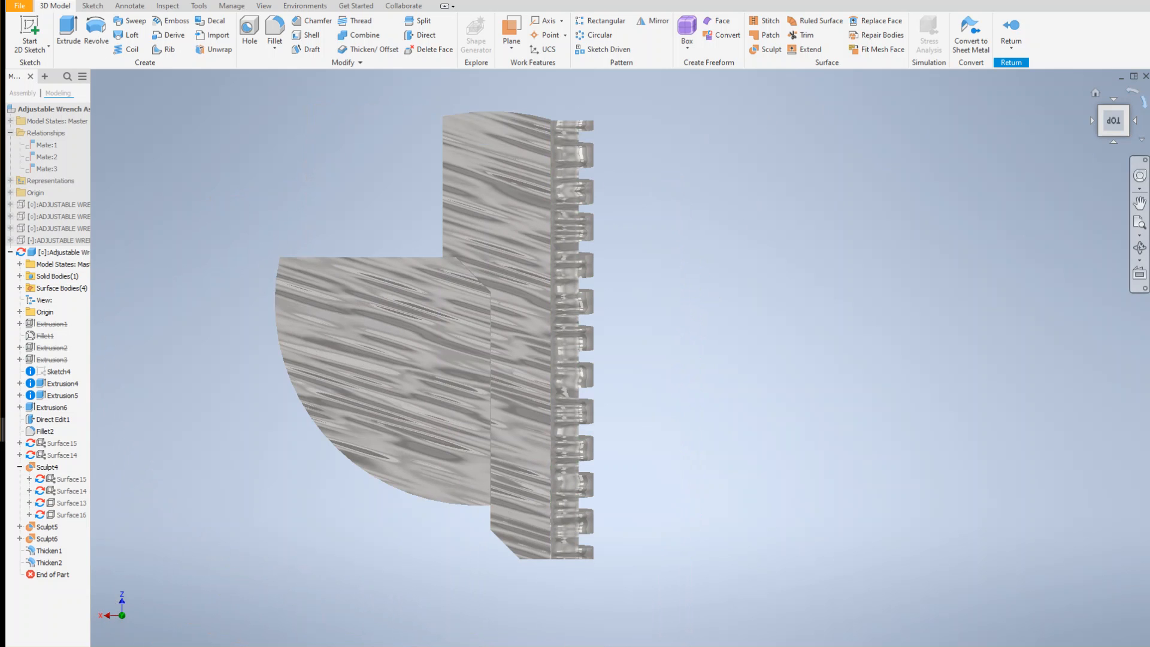
pyautogui.moveTo(1105, 121); pyautogui.dragTo(1086, 153)
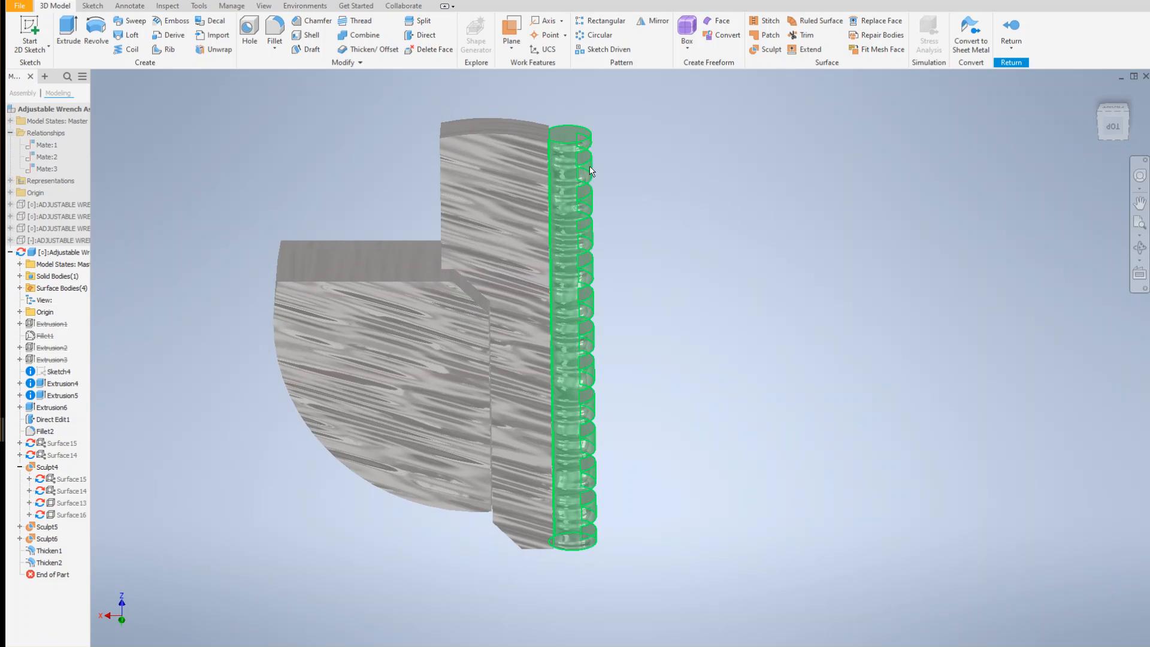
pyautogui.scroll(3, 582, 155)
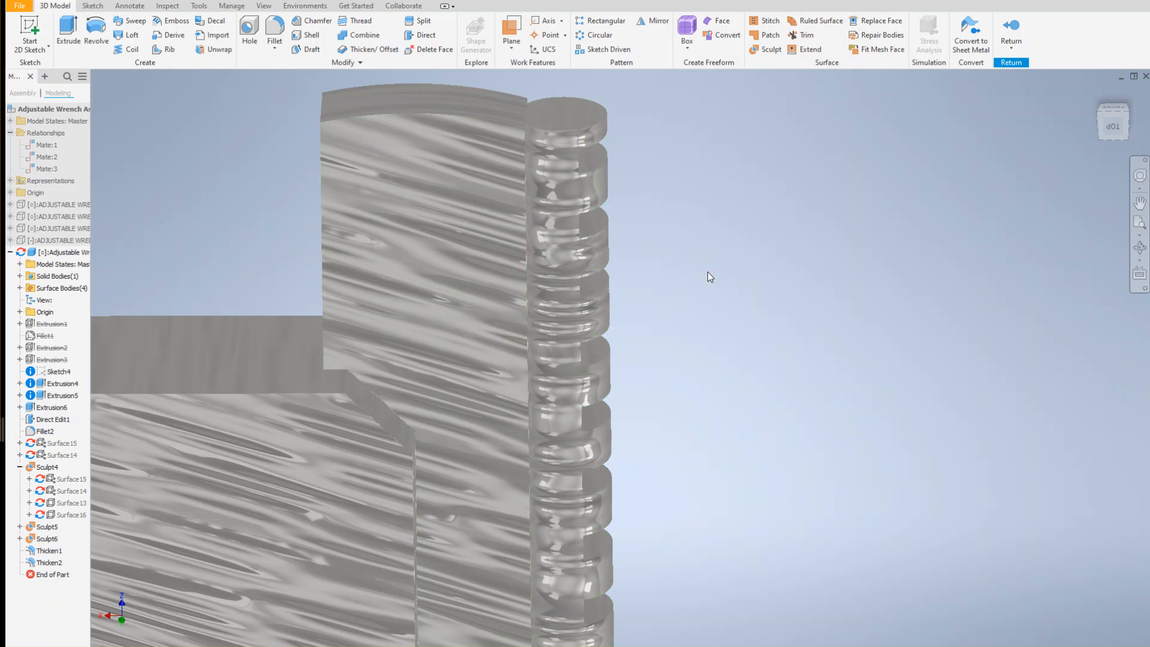
pyautogui.click(588, 157)
pyautogui.click(409, 38)
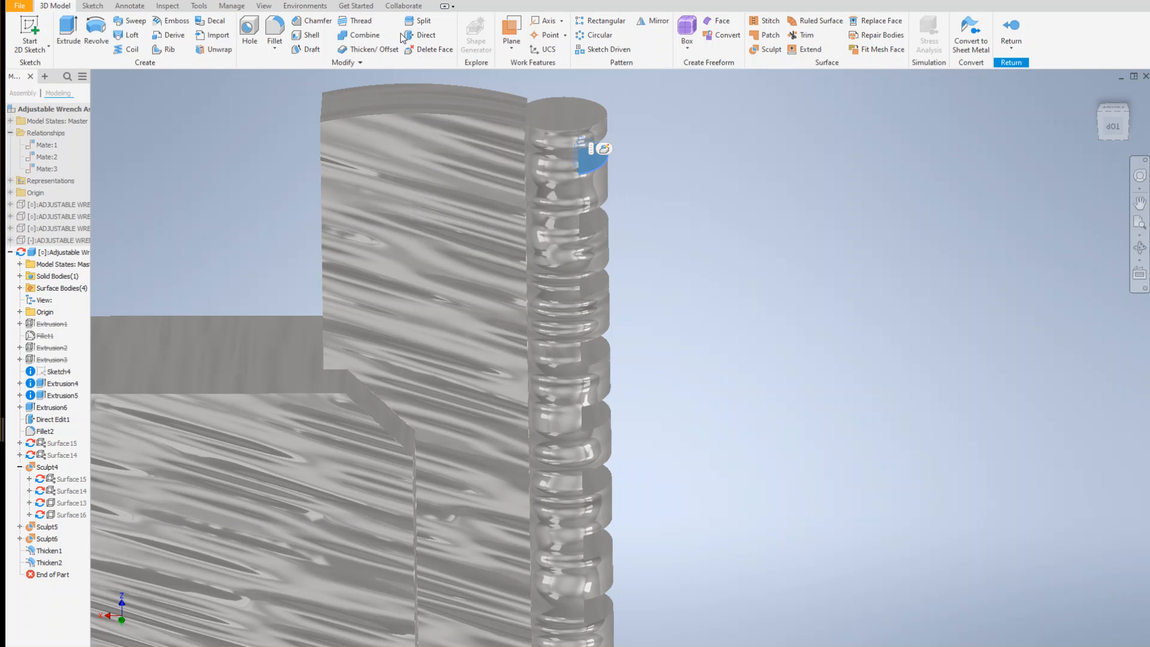
pyautogui.click(418, 37)
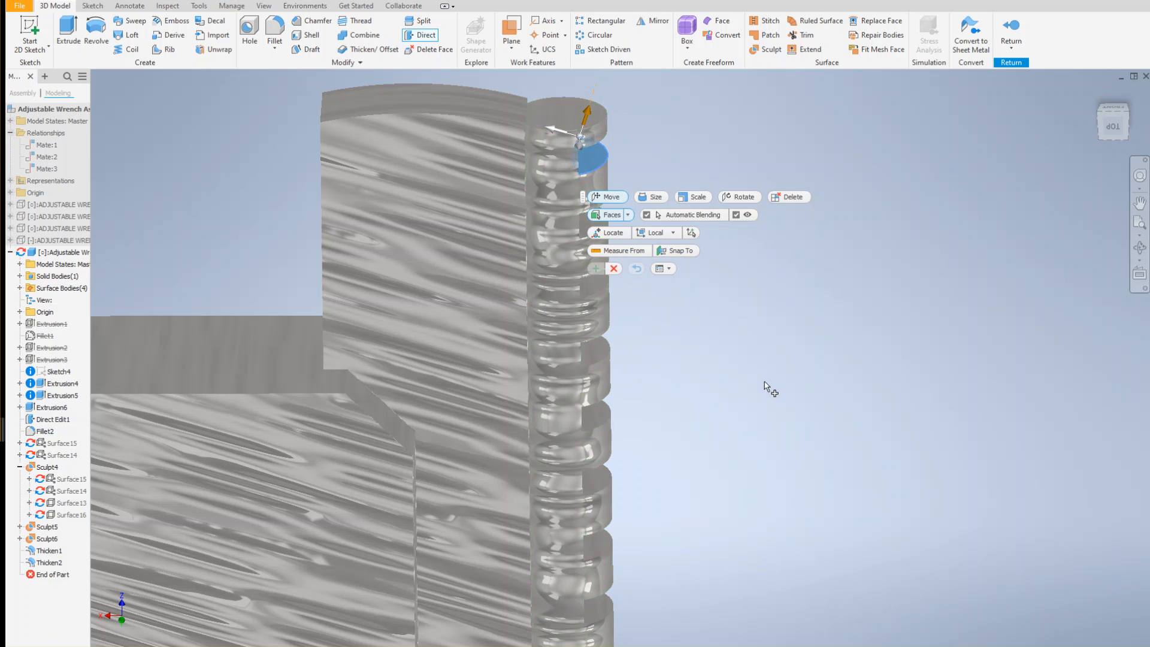
pyautogui.click(608, 268)
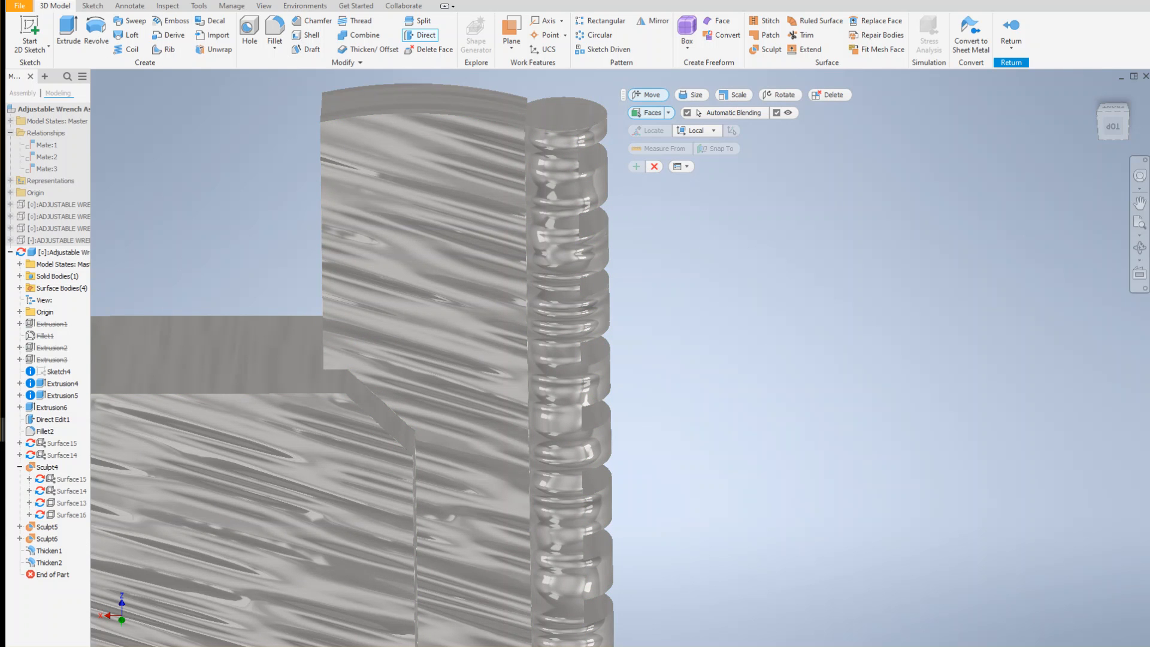
# Try to thicken the uppermost flat tooth flank together with a second rack face by 0.1 in
pyautogui.click(352, 50)
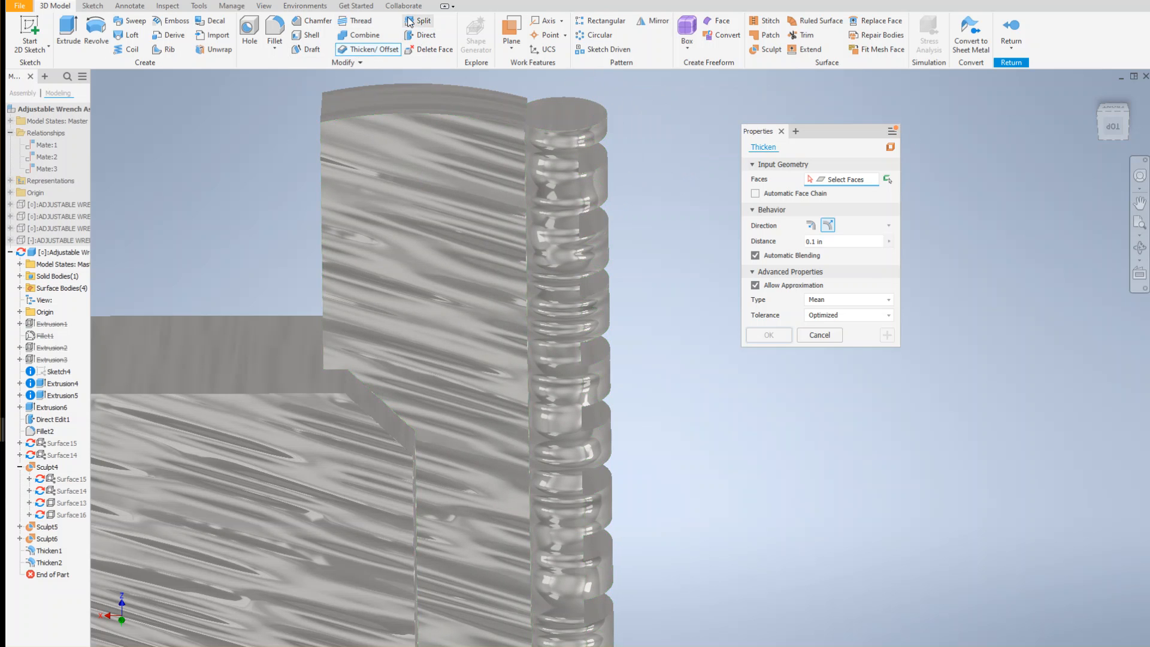
pyautogui.click(588, 162)
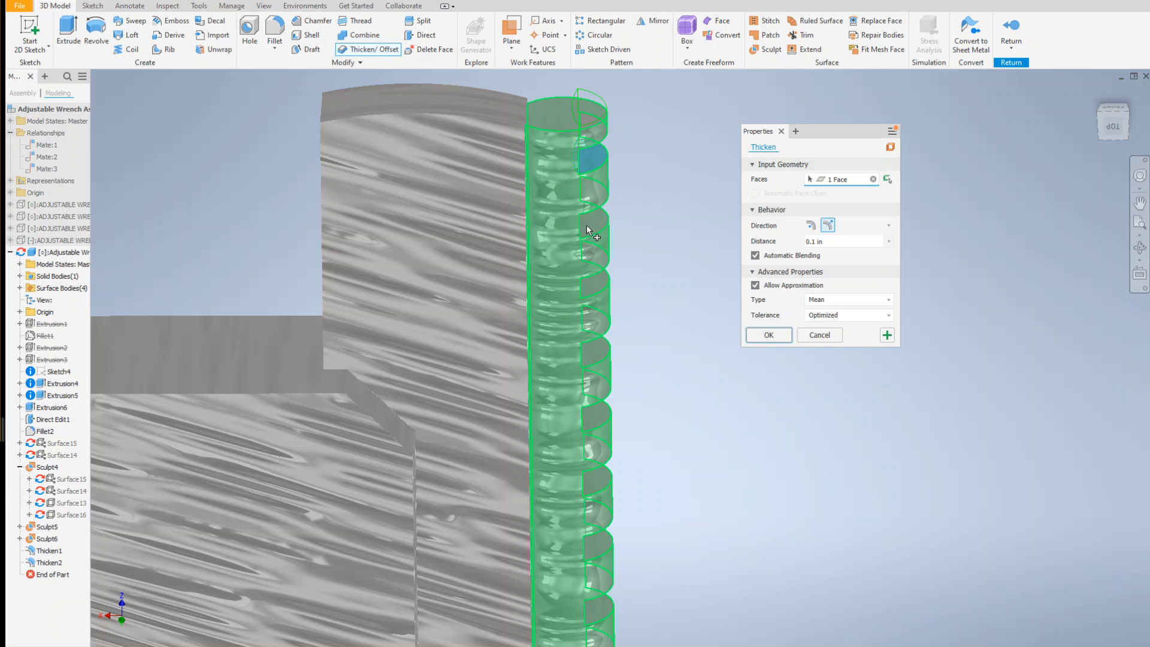
pyautogui.click(594, 192)
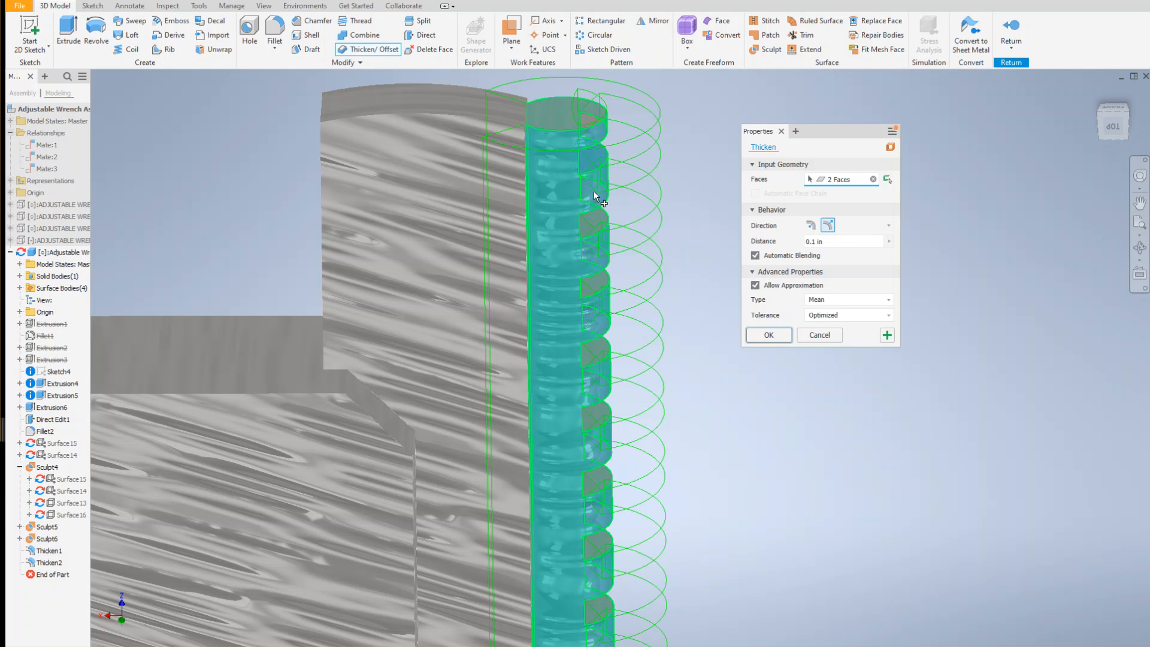
pyautogui.press('Return')
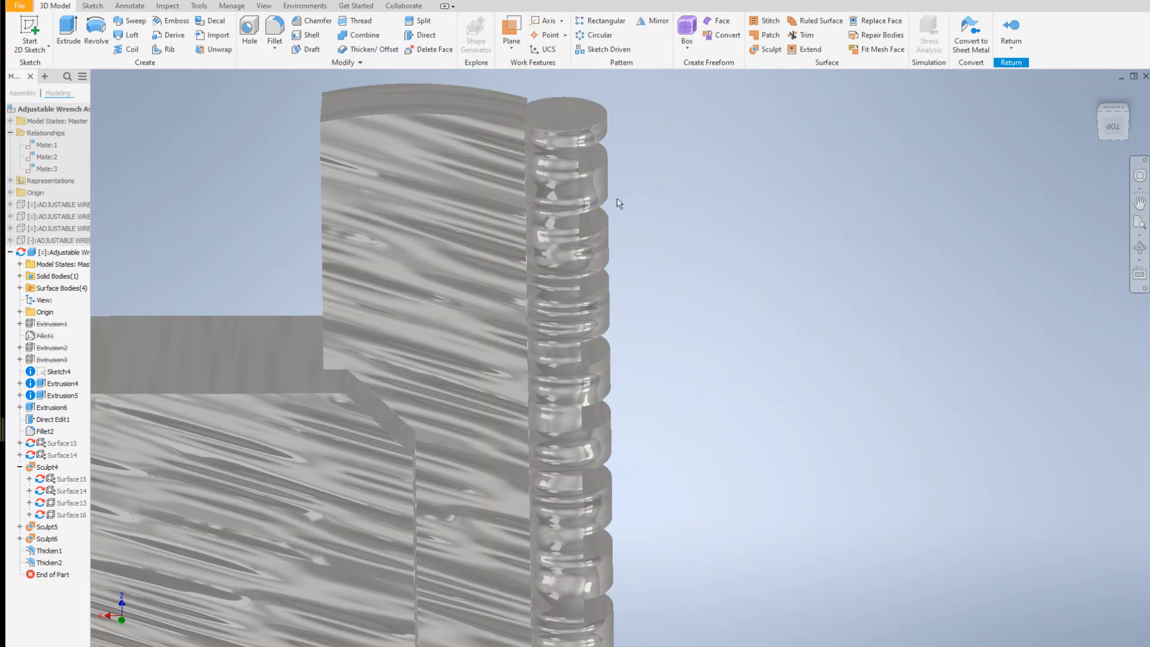
pyautogui.click(596, 162)
pyautogui.click(354, 51)
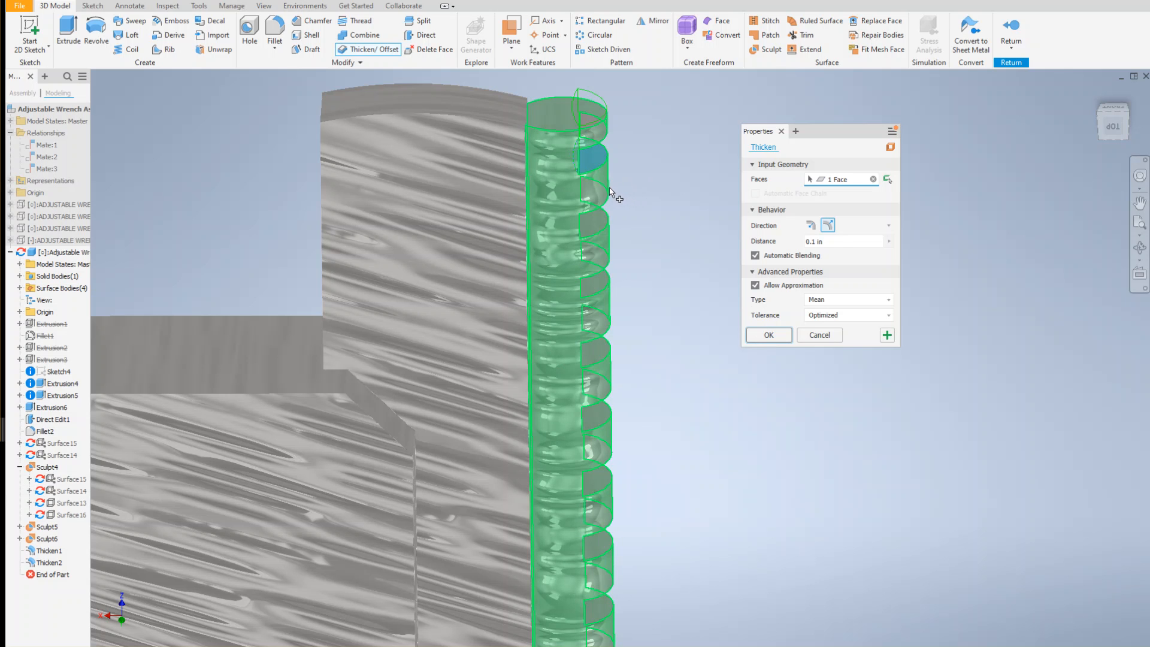
pyautogui.click(595, 220)
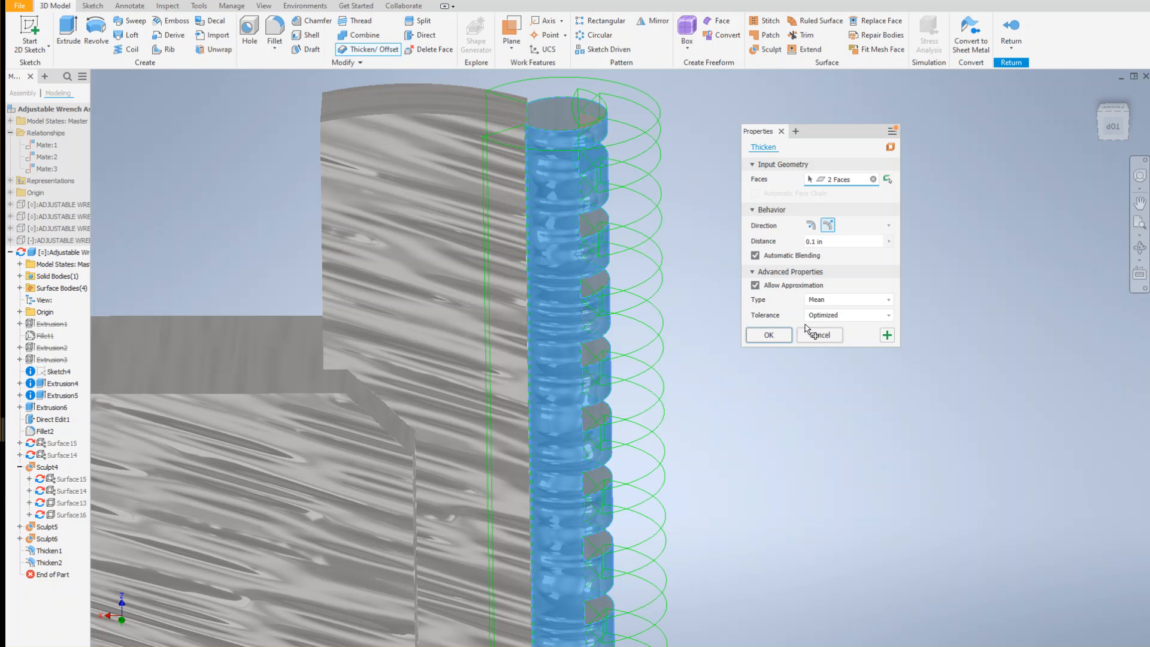
pyautogui.press('Return')
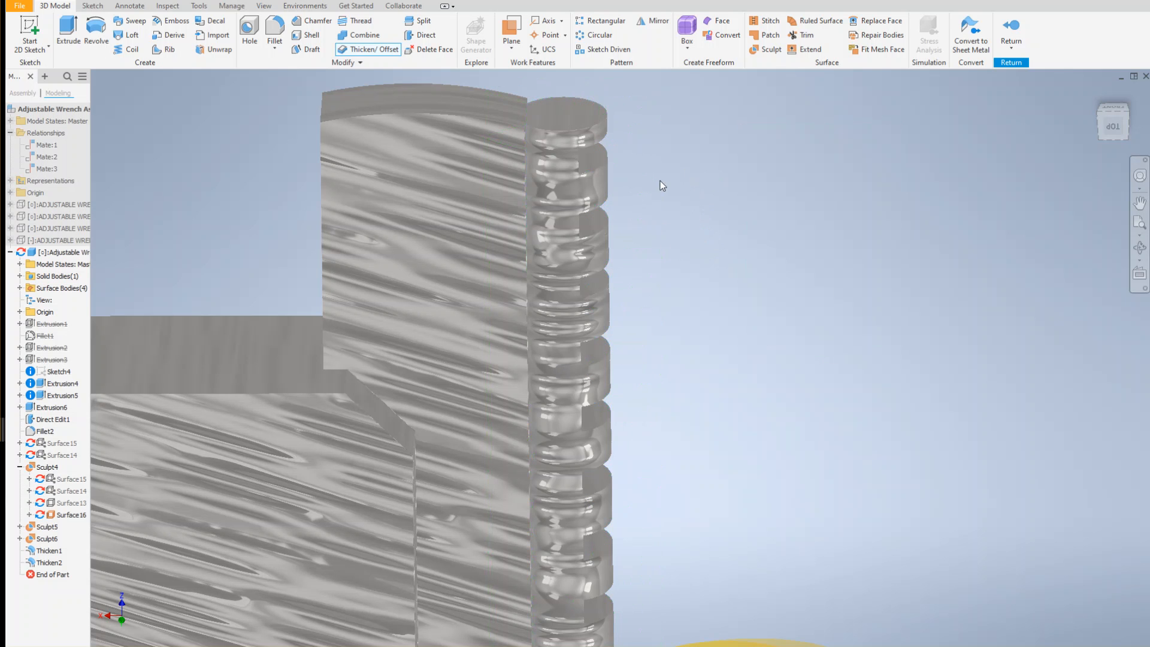
# Select the flat flank faces of the rack teeth one after another along the jaw's edge, and clear the selection
pyautogui.click(590, 156)
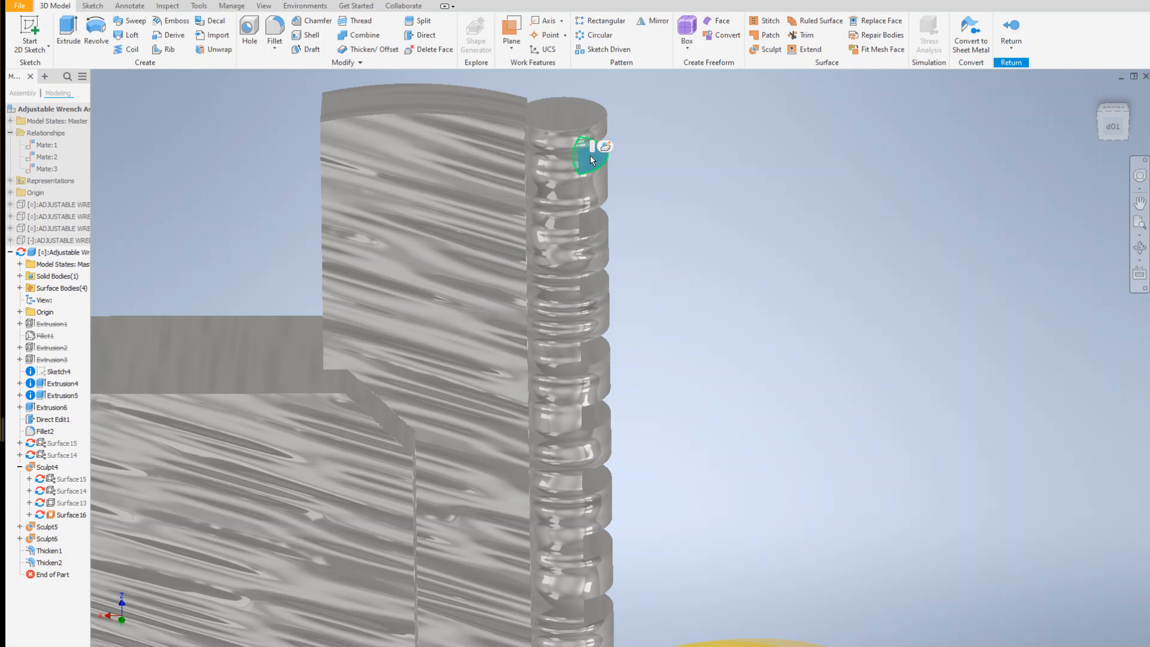
pyautogui.click(589, 222)
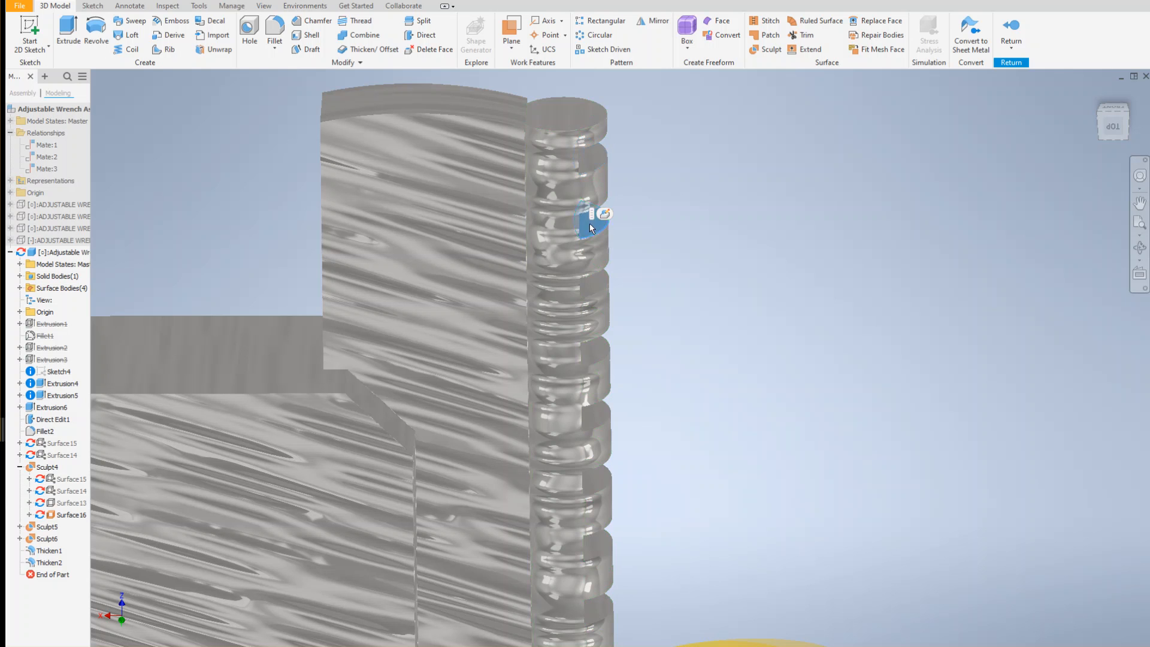
pyautogui.click(587, 154)
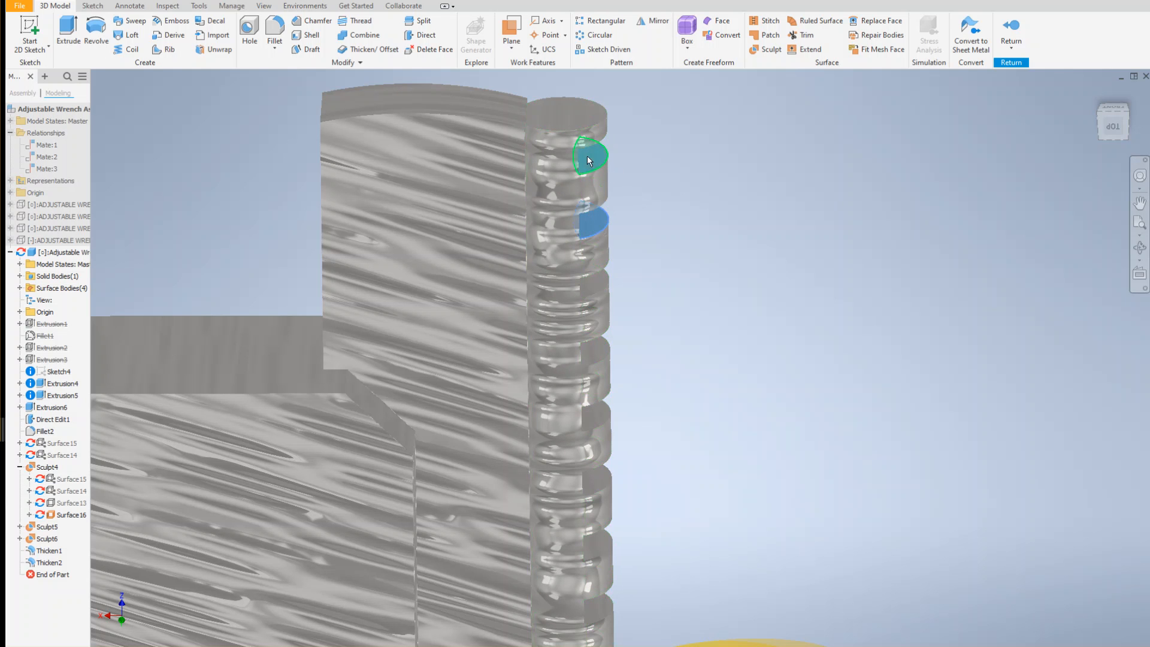
pyautogui.click(595, 291)
pyautogui.click(598, 351)
pyautogui.click(596, 419)
pyautogui.click(595, 481)
pyautogui.click(594, 548)
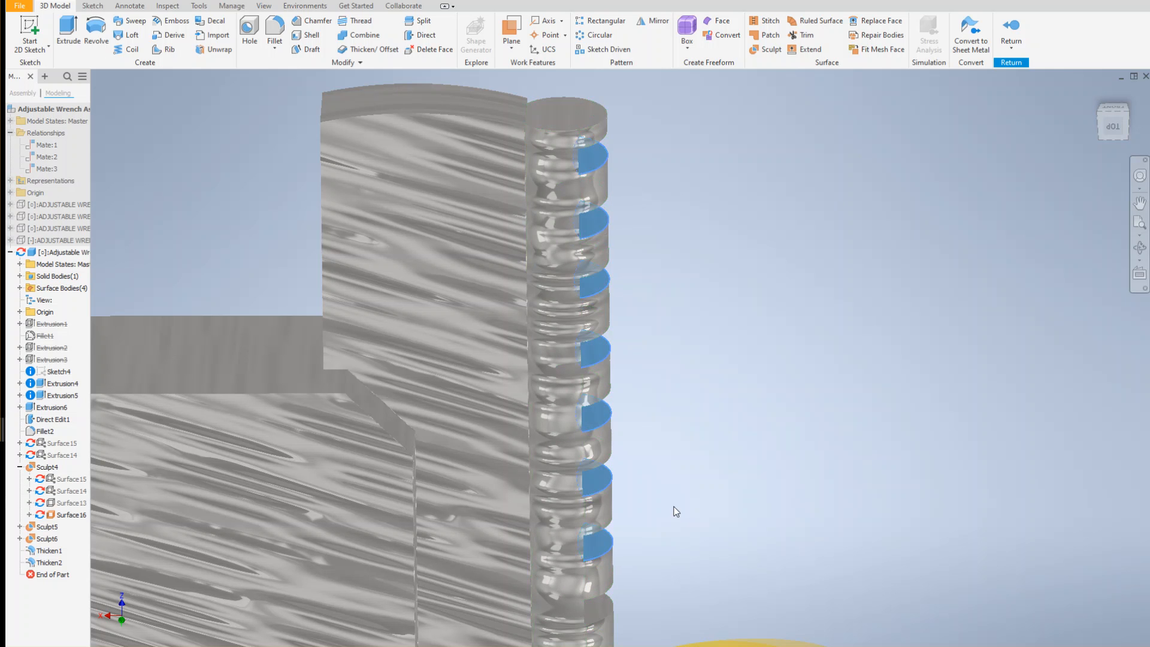
pyautogui.keyDown('shift'); pyautogui.moveTo(706, 427); pyautogui.dragTo(647, 444, button='middle'); pyautogui.keyUp('shift')
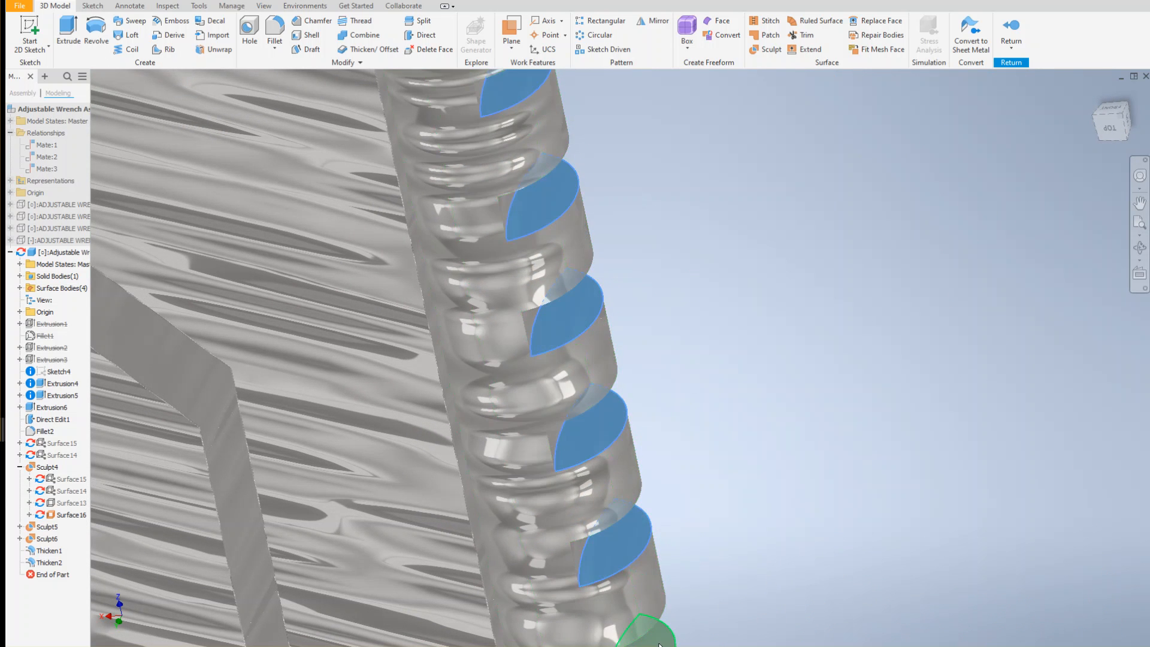
pyautogui.moveTo(811, 384); pyautogui.dragTo(659, 178, button='middle')
pyautogui.moveTo(621, 249); pyautogui.dragTo(645, 67, button='middle')
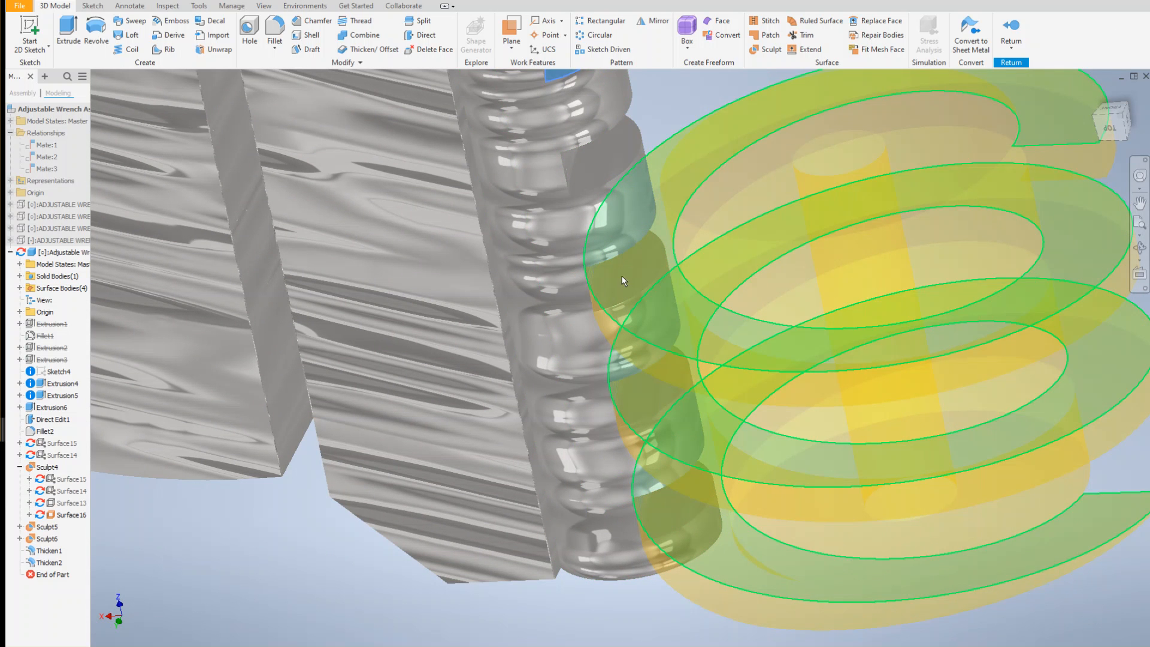
pyautogui.click(623, 135)
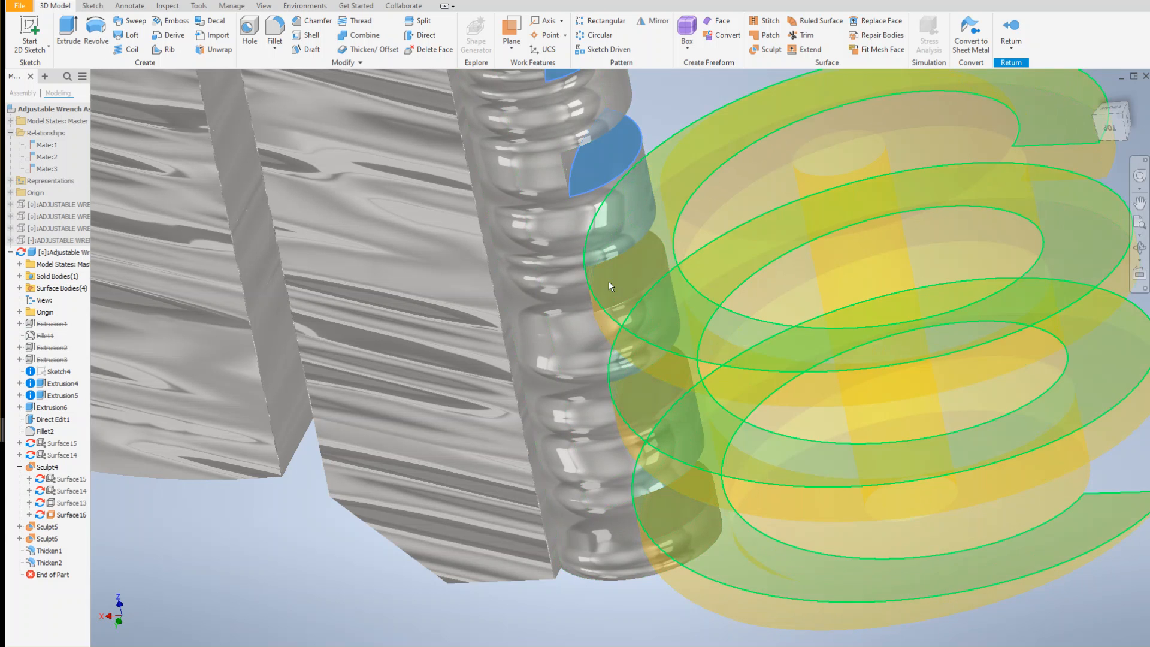
pyautogui.scroll(-3, 702, 184)
pyautogui.moveTo(751, 138); pyautogui.dragTo(762, 175, button='middle')
pyautogui.moveTo(726, 99); pyautogui.dragTo(698, 349, button='middle')
pyautogui.click(925, 315)
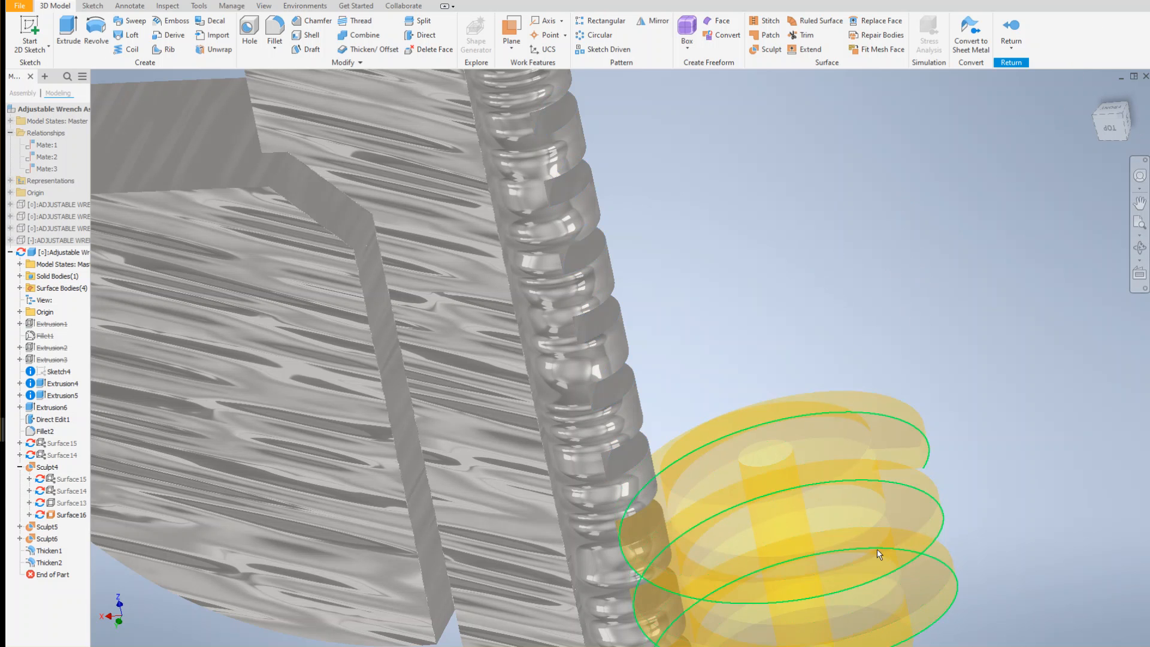
# Hide the copied worm surface Surface16 under the Sculpt4 feature and expand Sculpt5
pyautogui.moveTo(847, 184); pyautogui.dragTo(819, 0, button='middle')
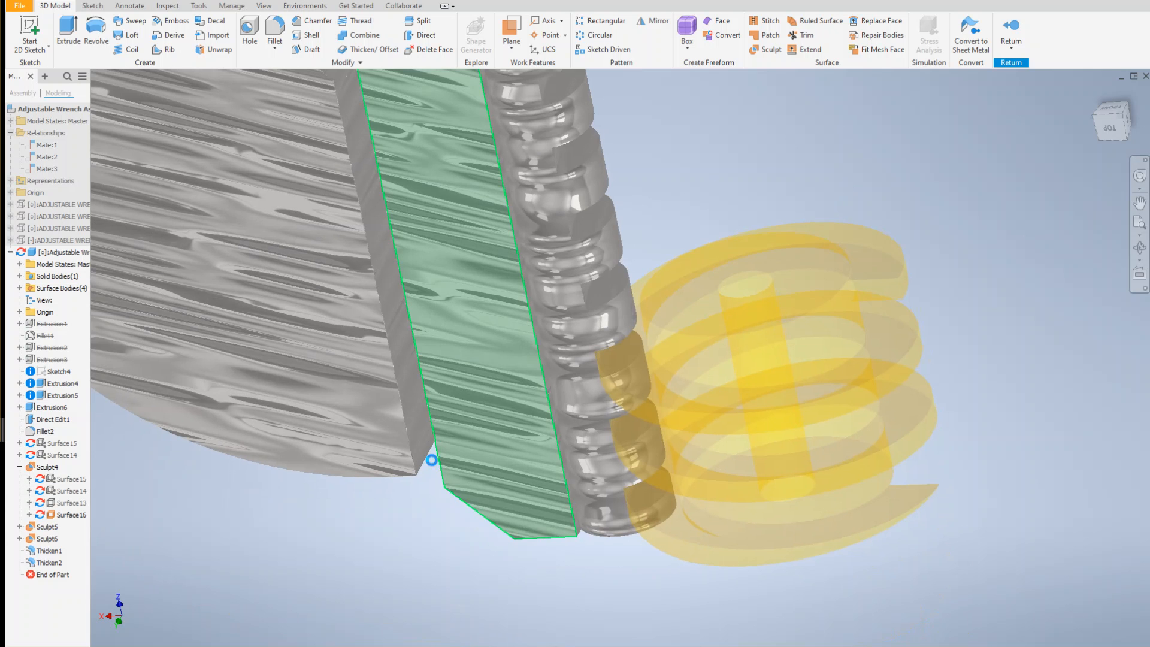
pyautogui.click(733, 461)
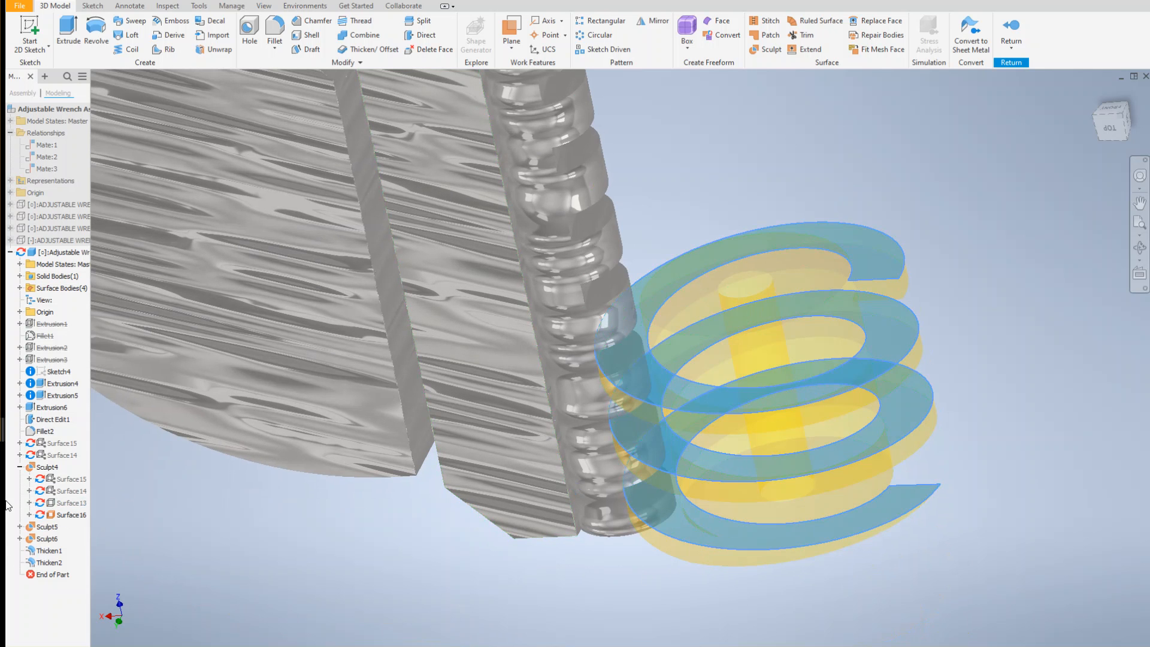
pyautogui.click(20, 526)
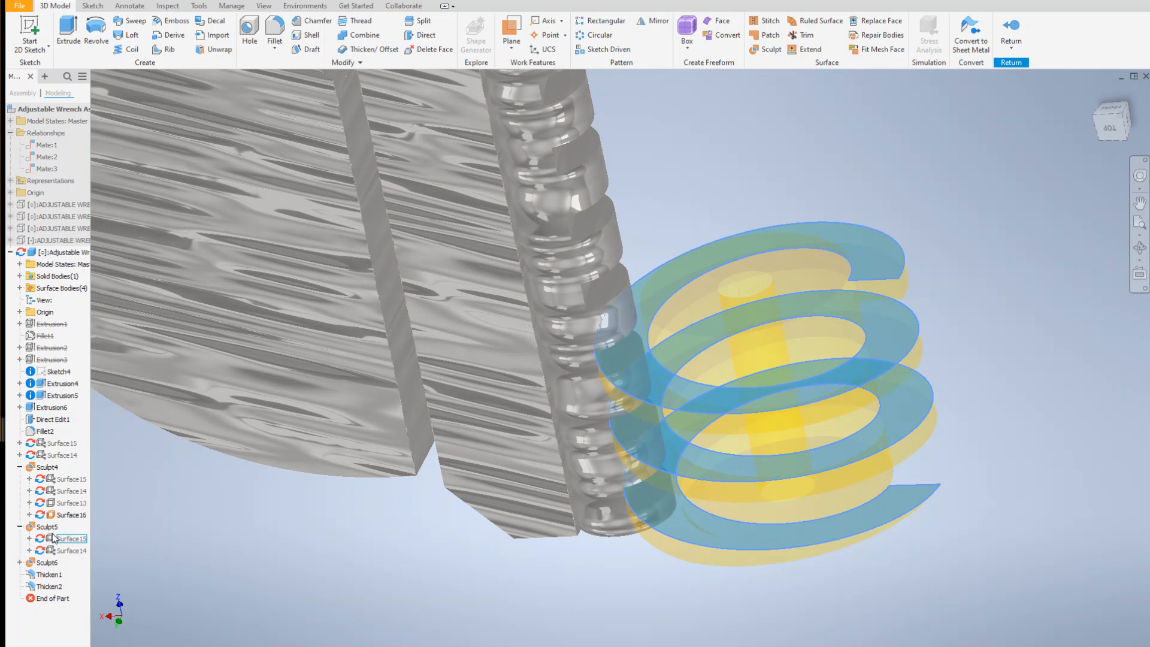
pyautogui.rightClick(58, 515)
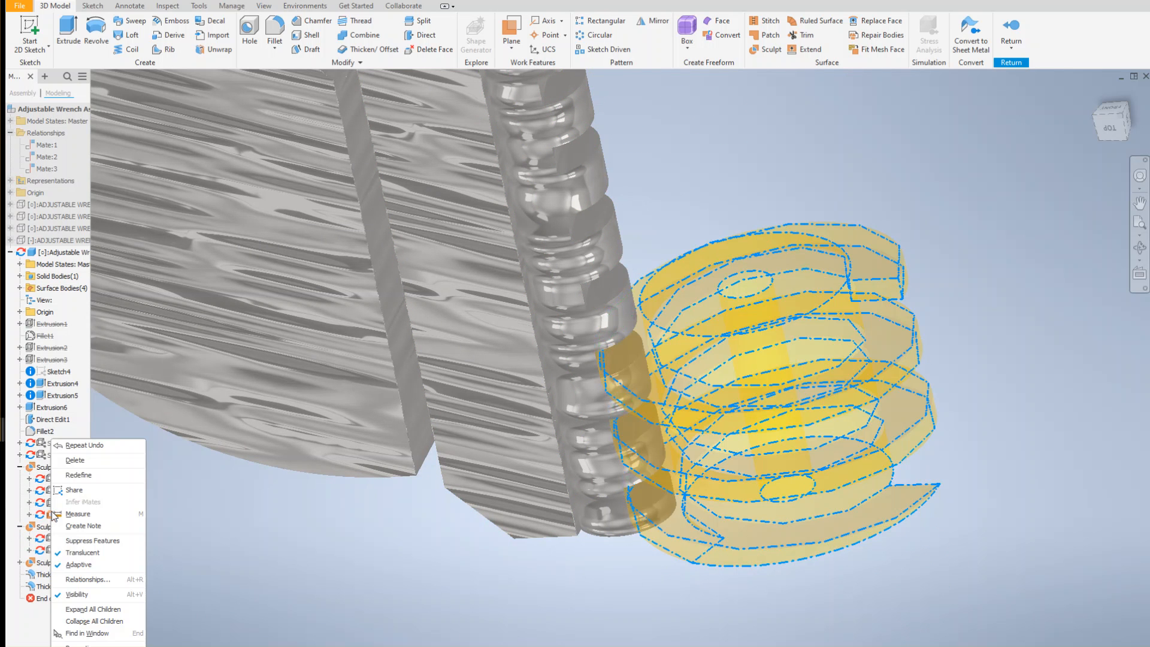
pyautogui.click(60, 595)
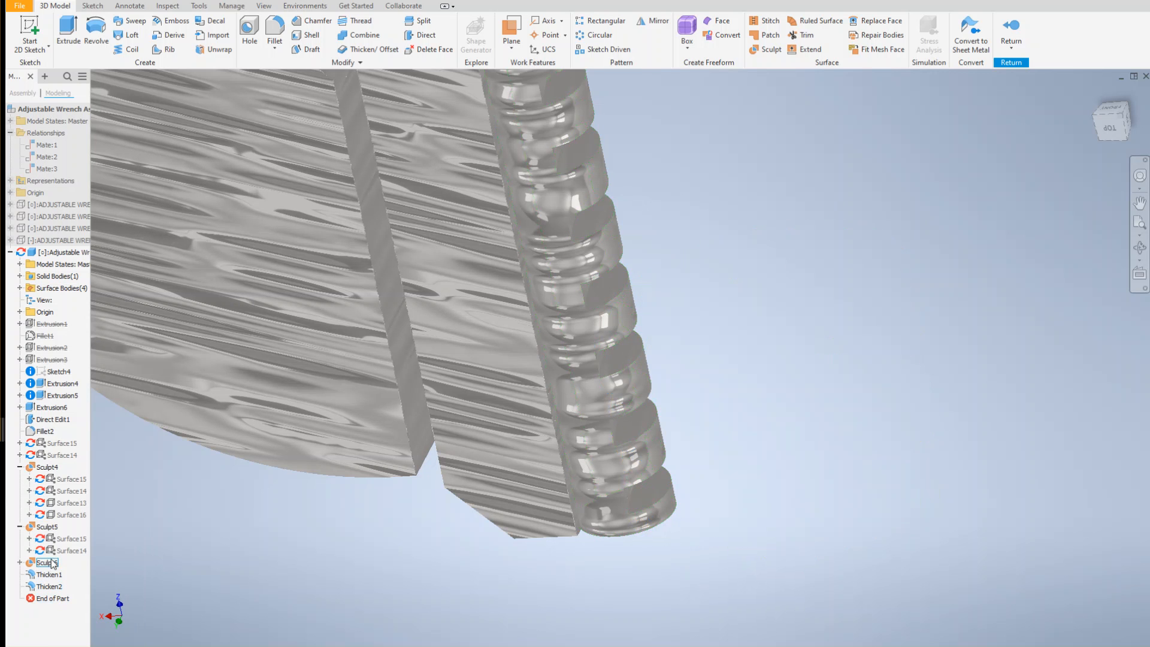
# Try to thicken the lowest tooth's flank face by 0.1 in with the direction flipped, and undo it
pyautogui.click(662, 489)
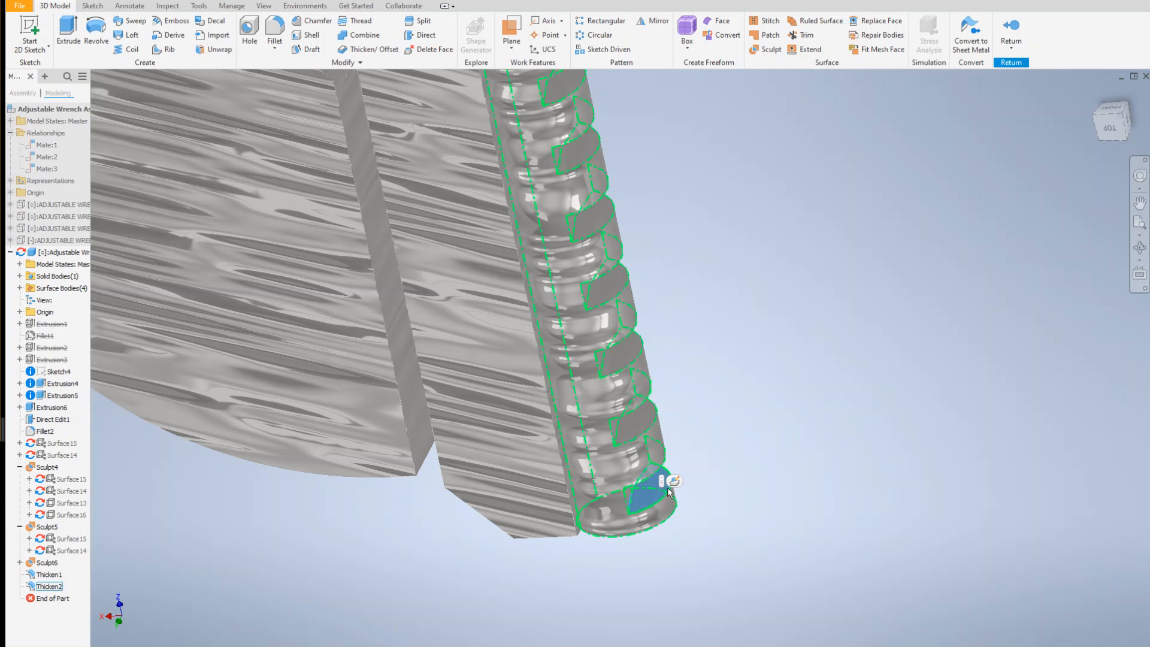
pyautogui.click(652, 419)
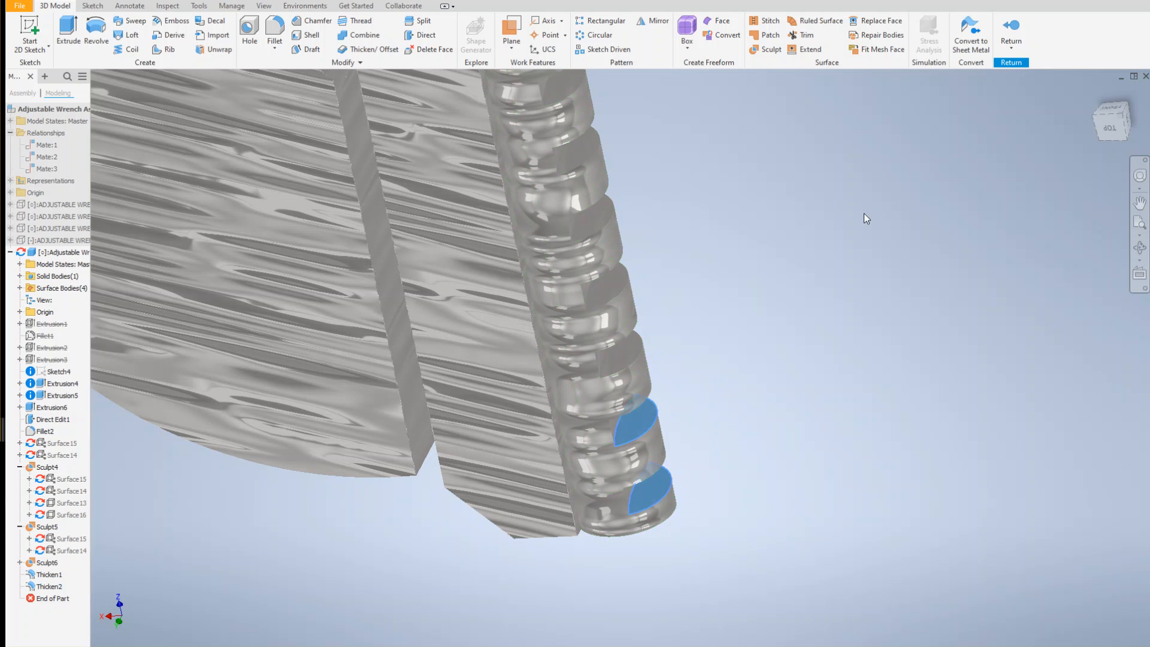
pyautogui.click(351, 50)
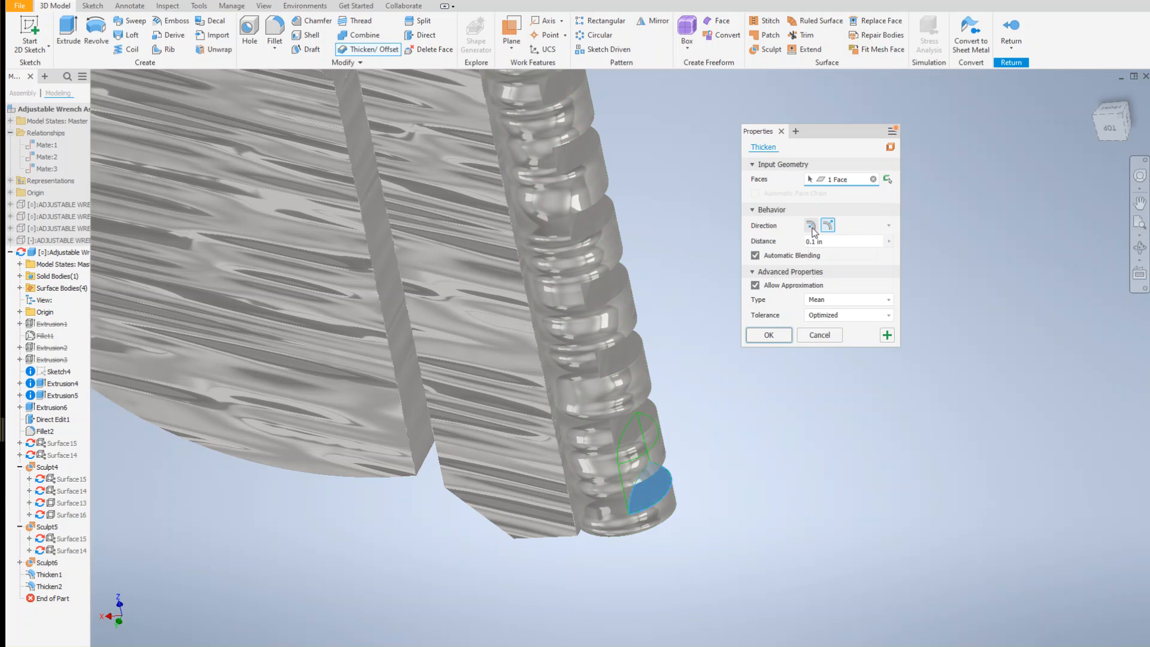
pyautogui.click(888, 226)
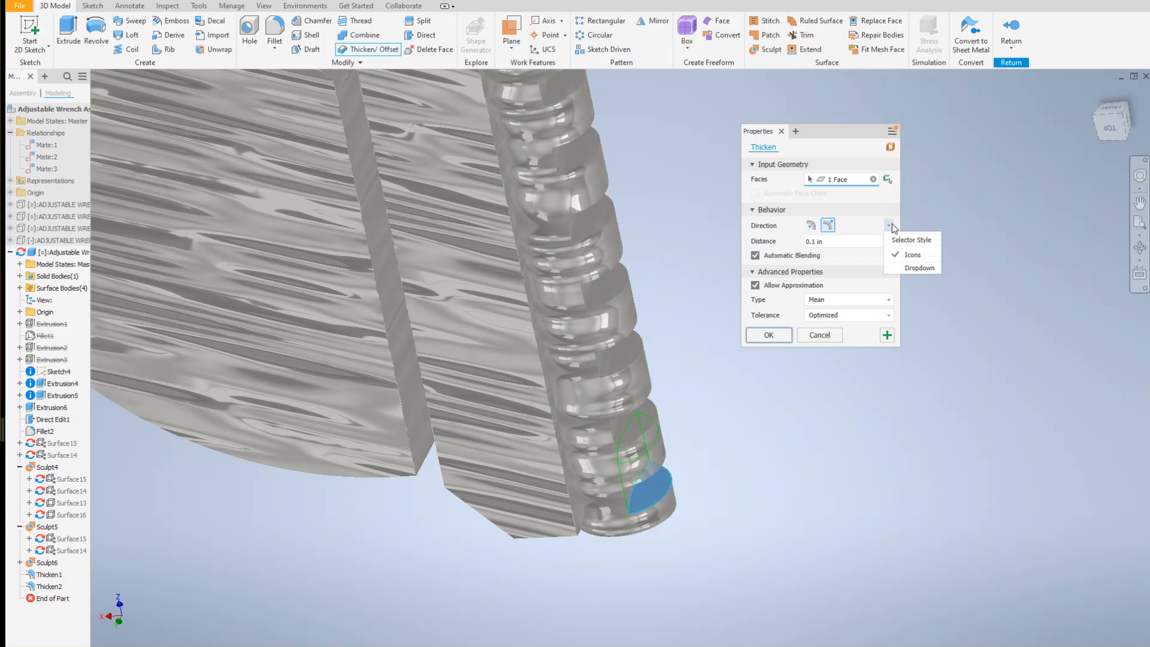
pyautogui.click(994, 215)
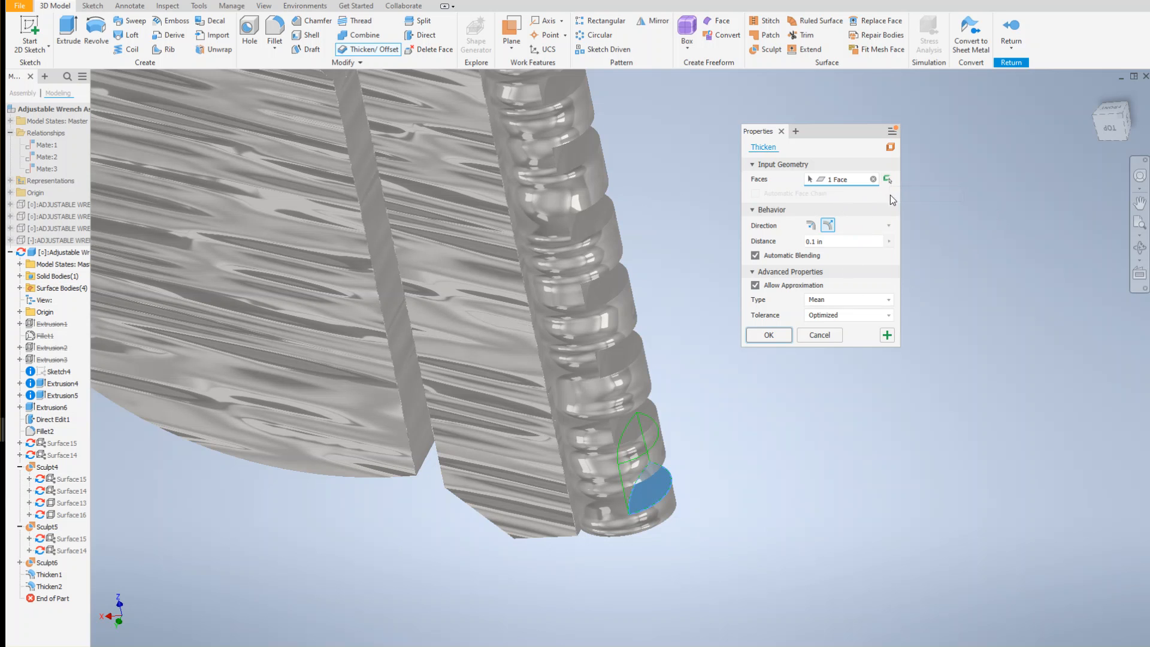
pyautogui.click(810, 227)
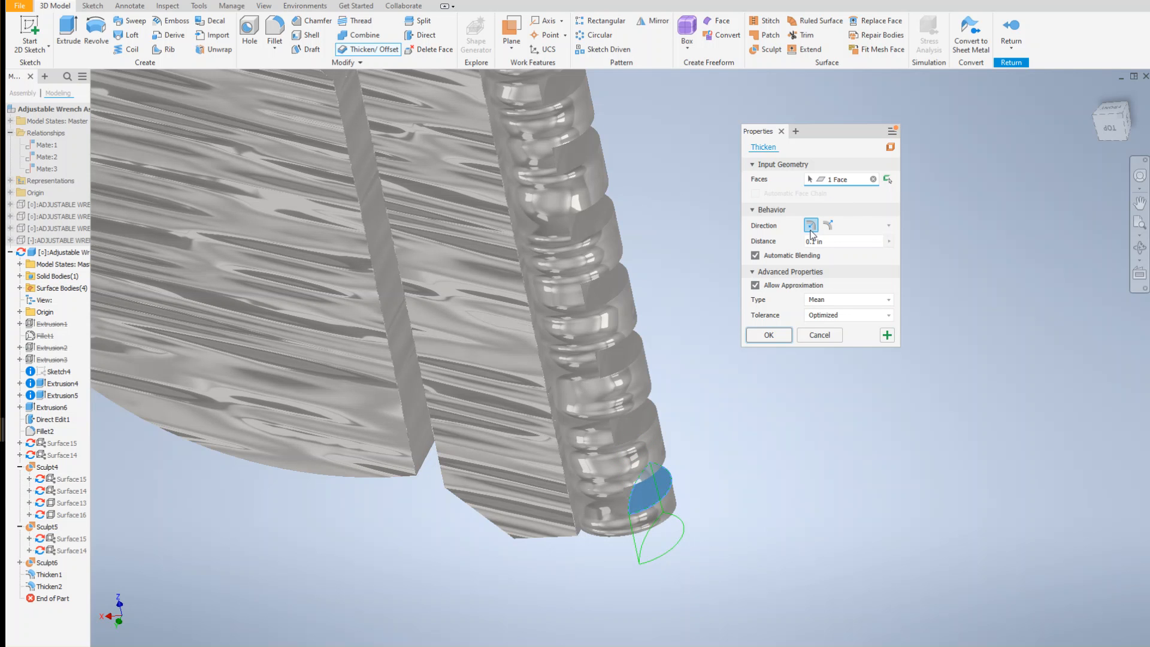
pyautogui.click(782, 335)
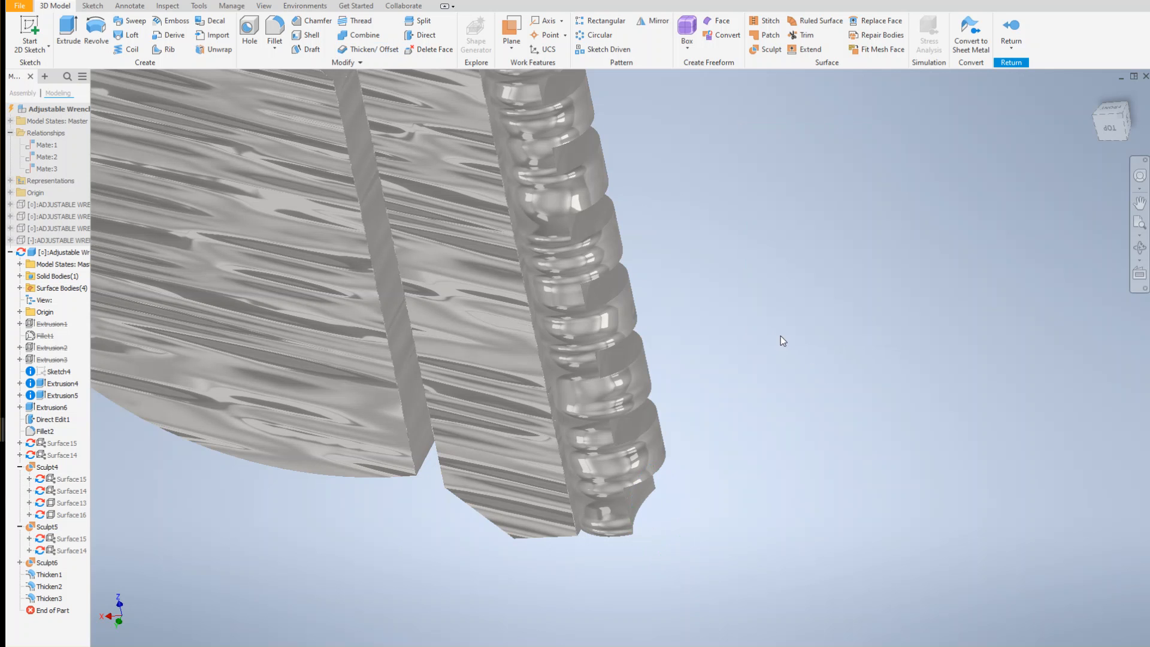
pyautogui.hotkey('ctrl', 'z')
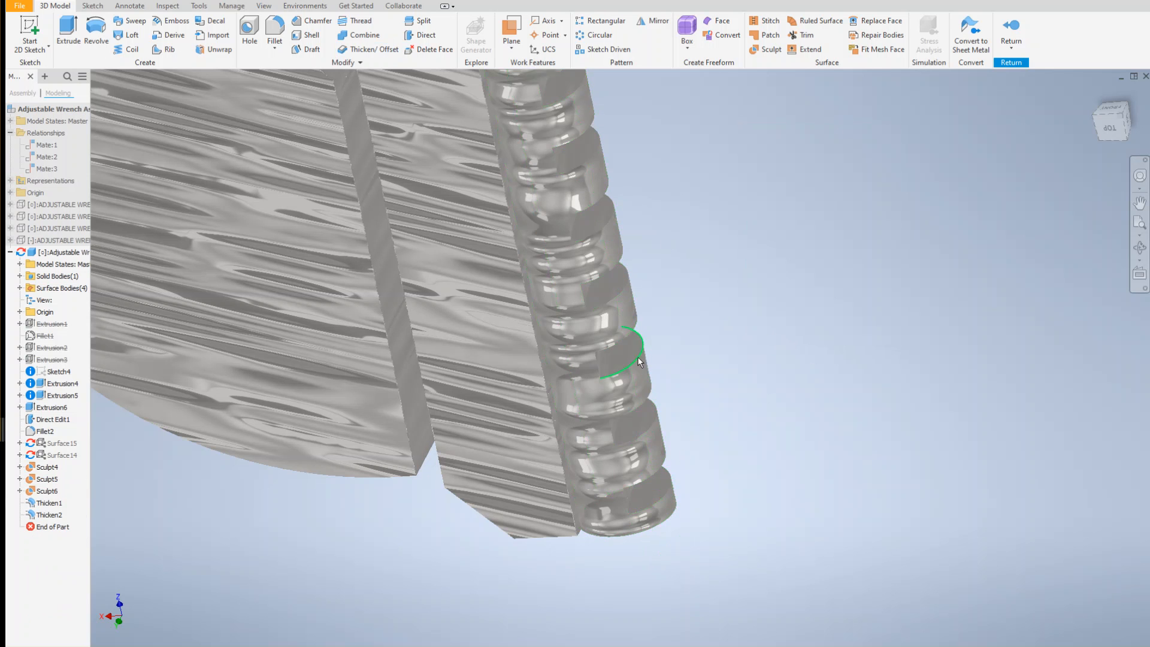
# Select the flat flank faces of all the rack teeth, from the lowest tooth to the uppermost one
pyautogui.click(607, 294)
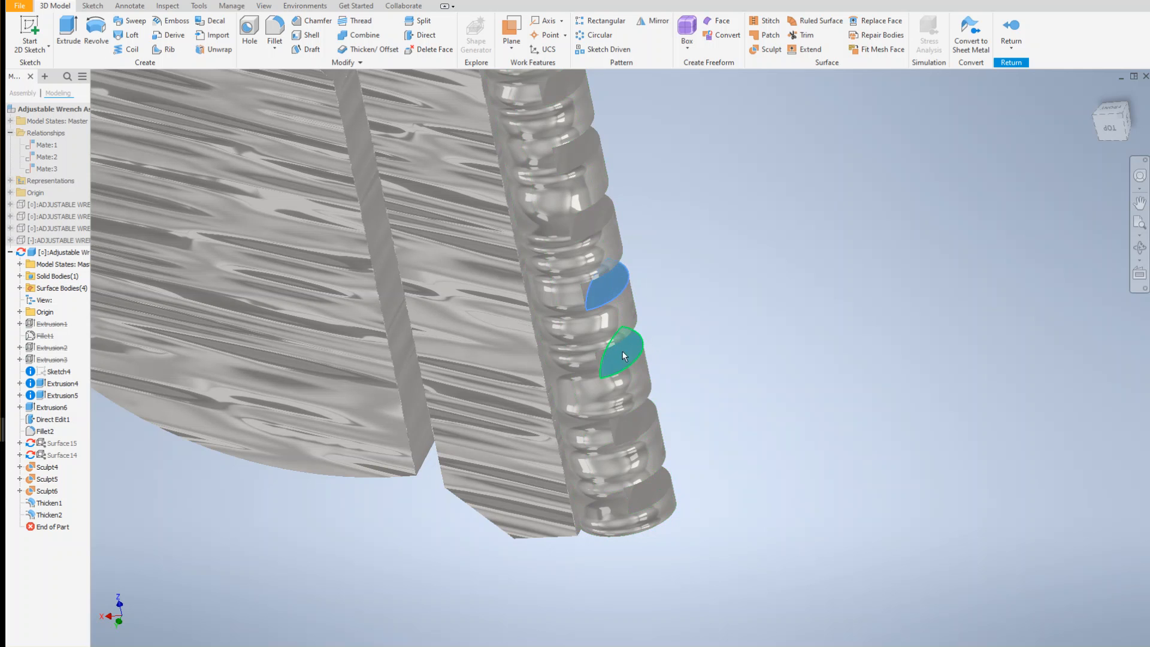
pyautogui.click(636, 430)
pyautogui.click(652, 496)
pyautogui.click(608, 219)
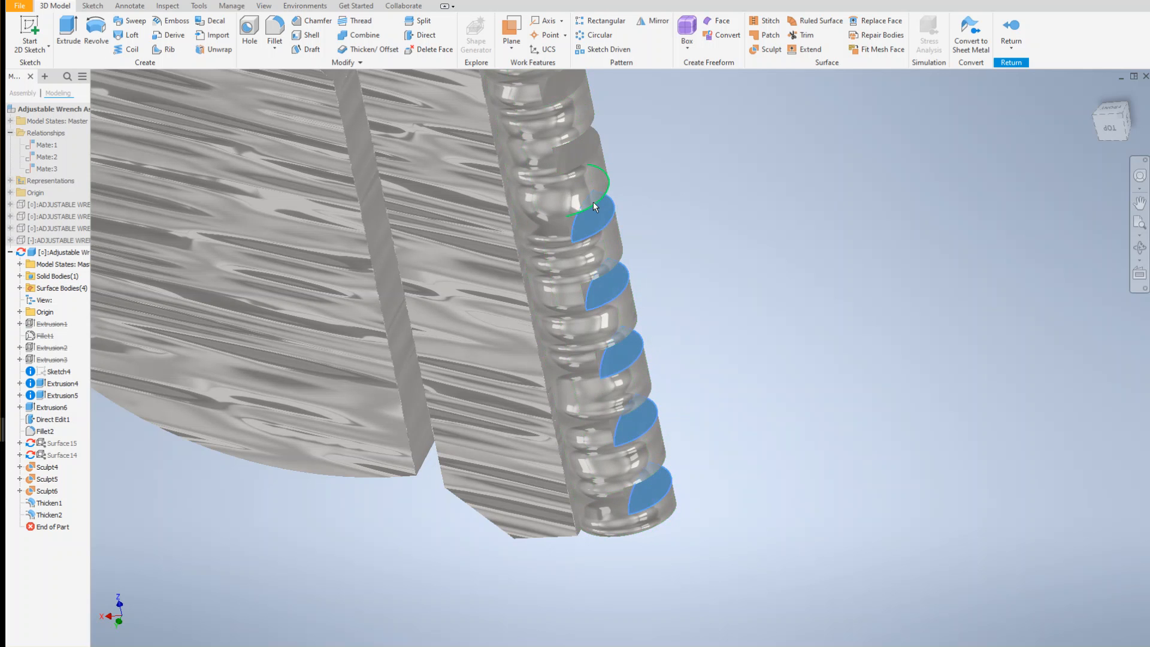
pyautogui.click(580, 151)
pyautogui.scroll(4, 673, 311)
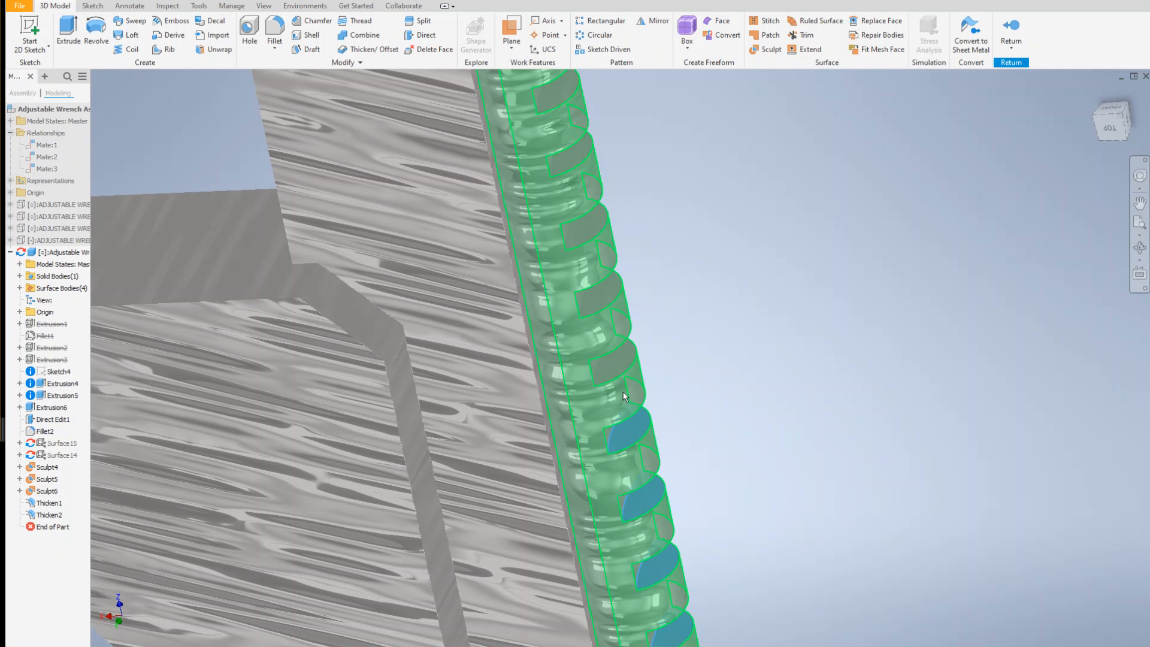
pyautogui.click(616, 363)
pyautogui.click(605, 295)
pyautogui.click(595, 219)
pyautogui.moveTo(672, 158); pyautogui.dragTo(693, 349, button='middle')
pyautogui.click(579, 277)
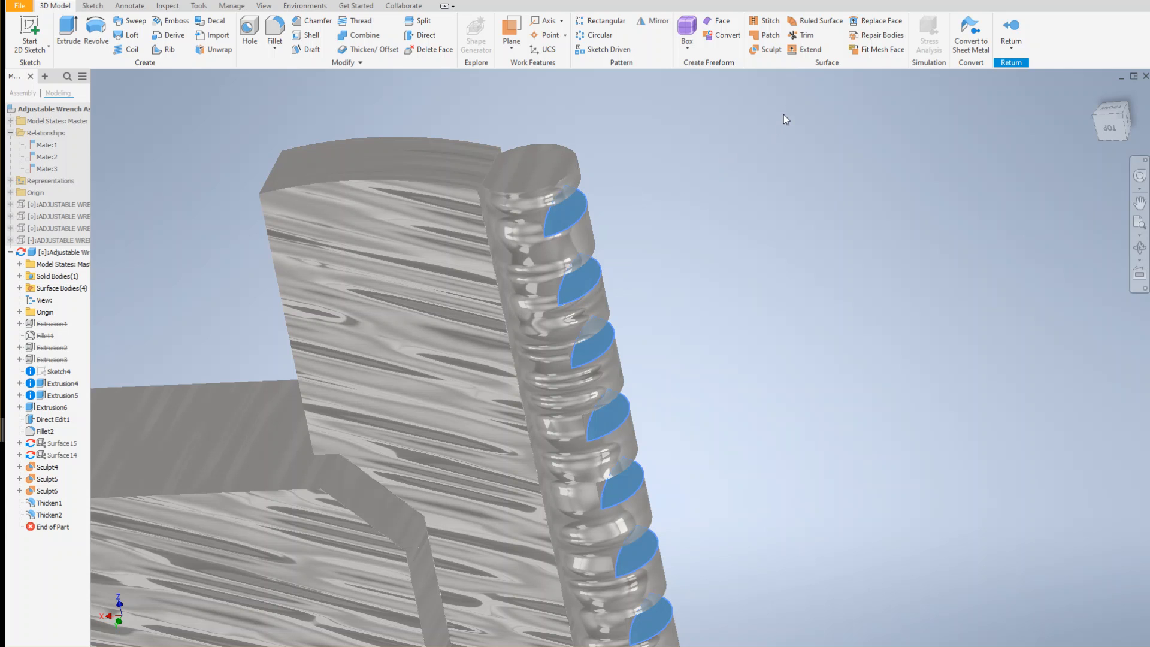
# Thicken the flat tooth flank by 0.01 in with the direction switched to the opposite side, and reopen the feature to check its settings
pyautogui.click(350, 51)
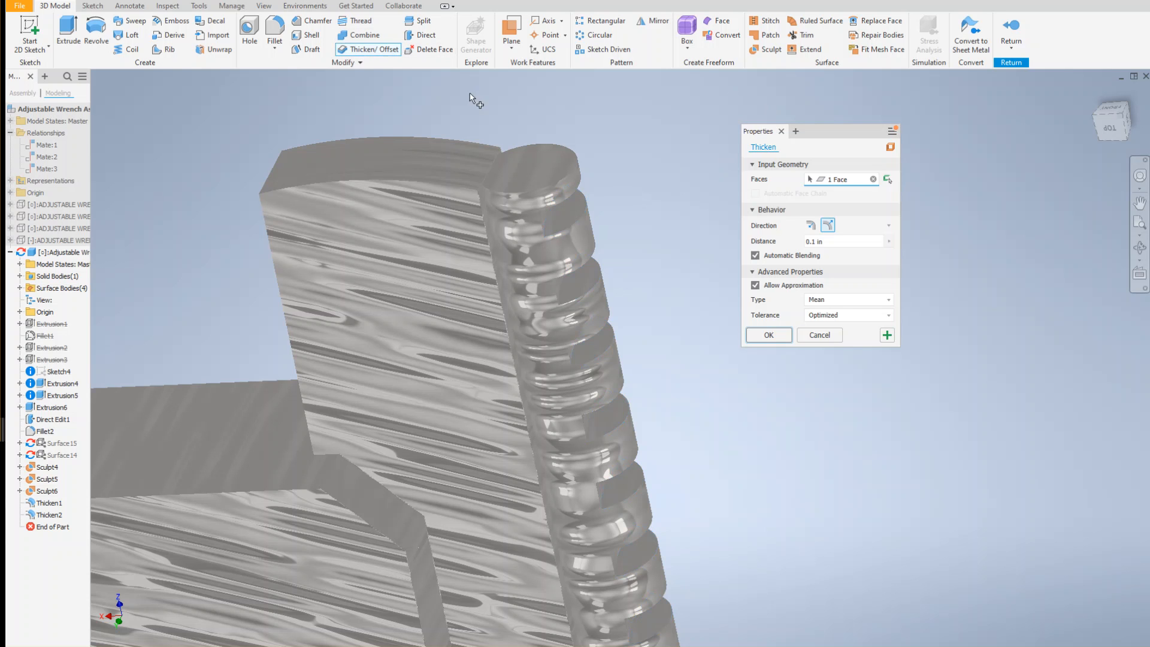
pyautogui.click(839, 242)
pyautogui.click(823, 242)
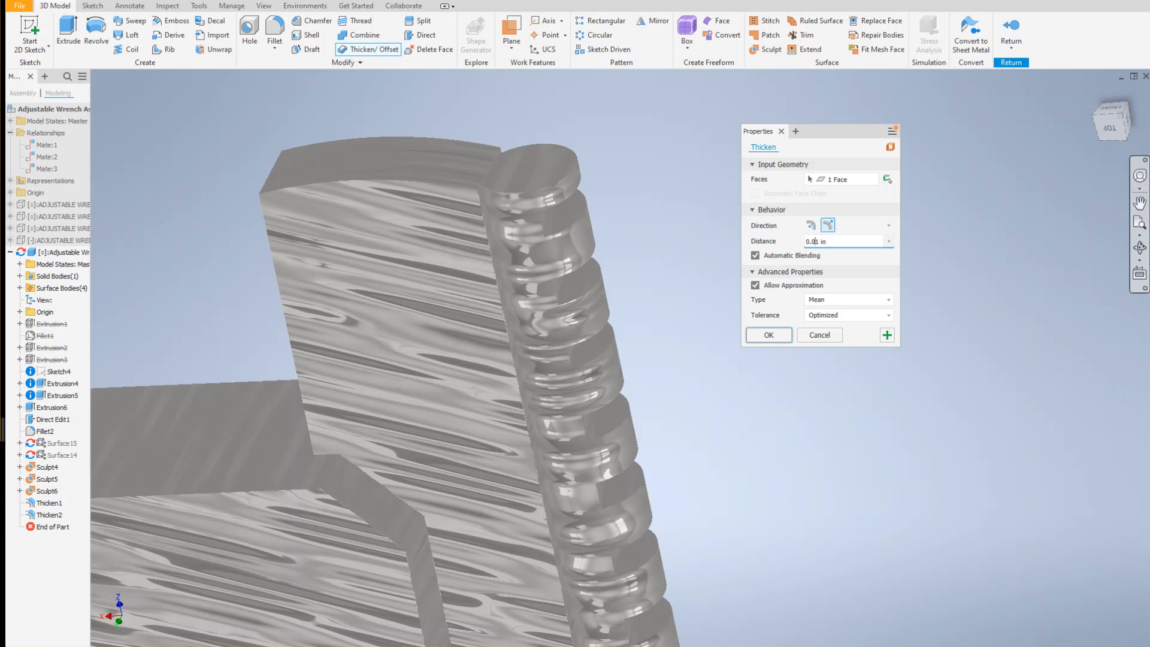
pyautogui.write('1')
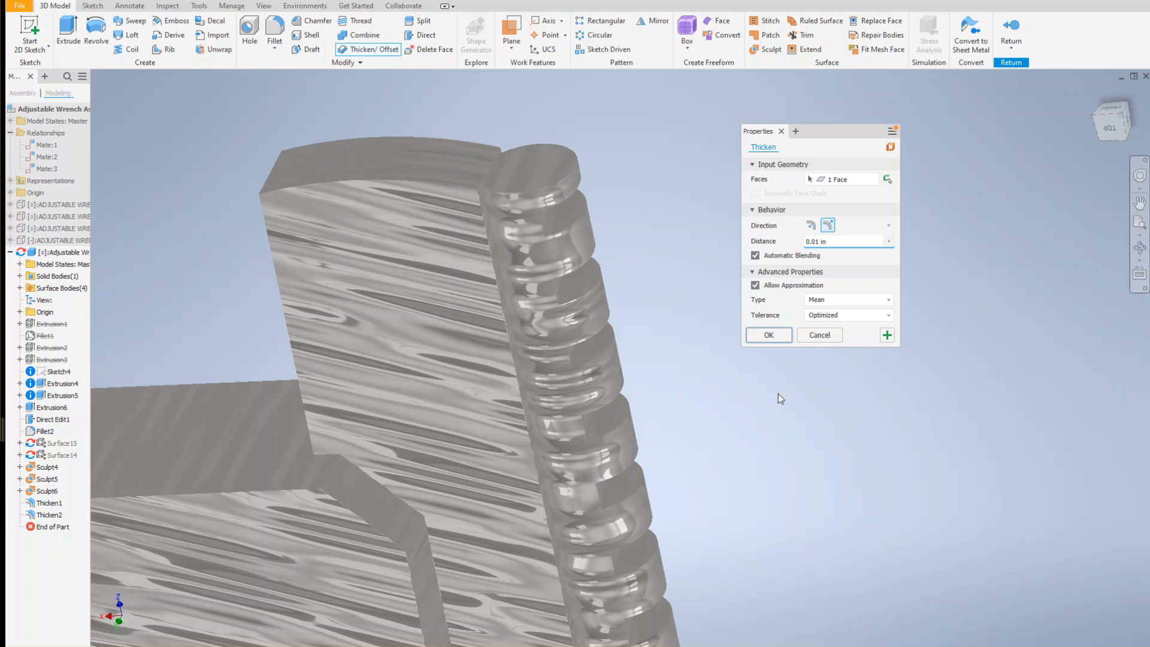
pyautogui.click(810, 229)
pyautogui.click(768, 335)
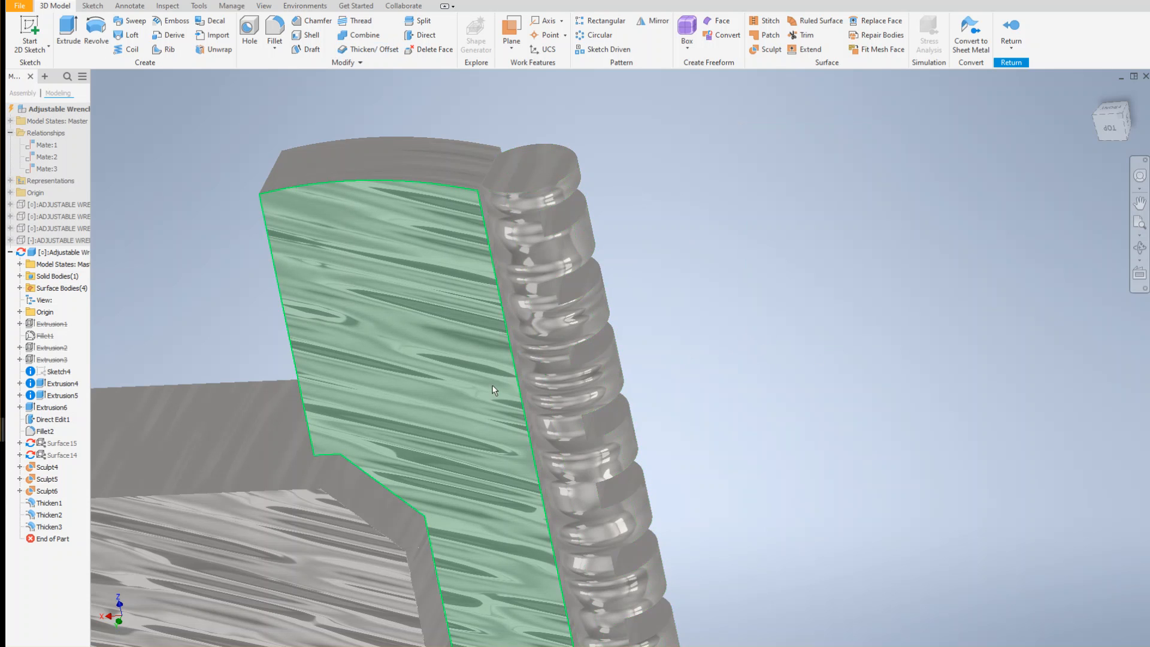
pyautogui.doubleClick(60, 527)
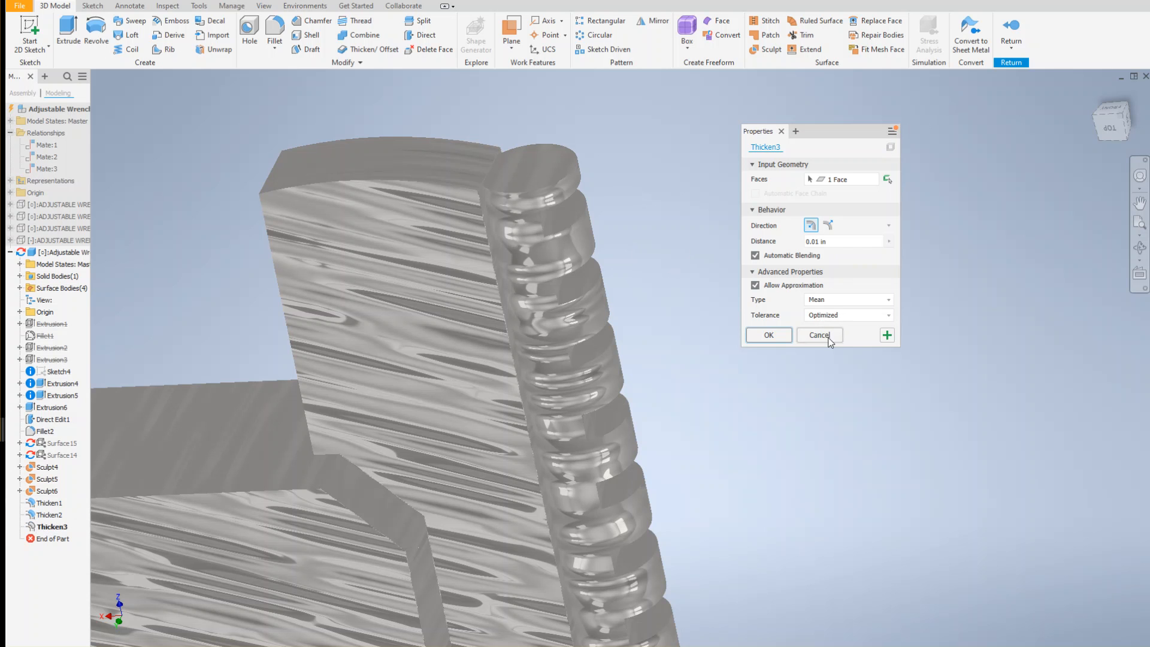
pyautogui.click(769, 337)
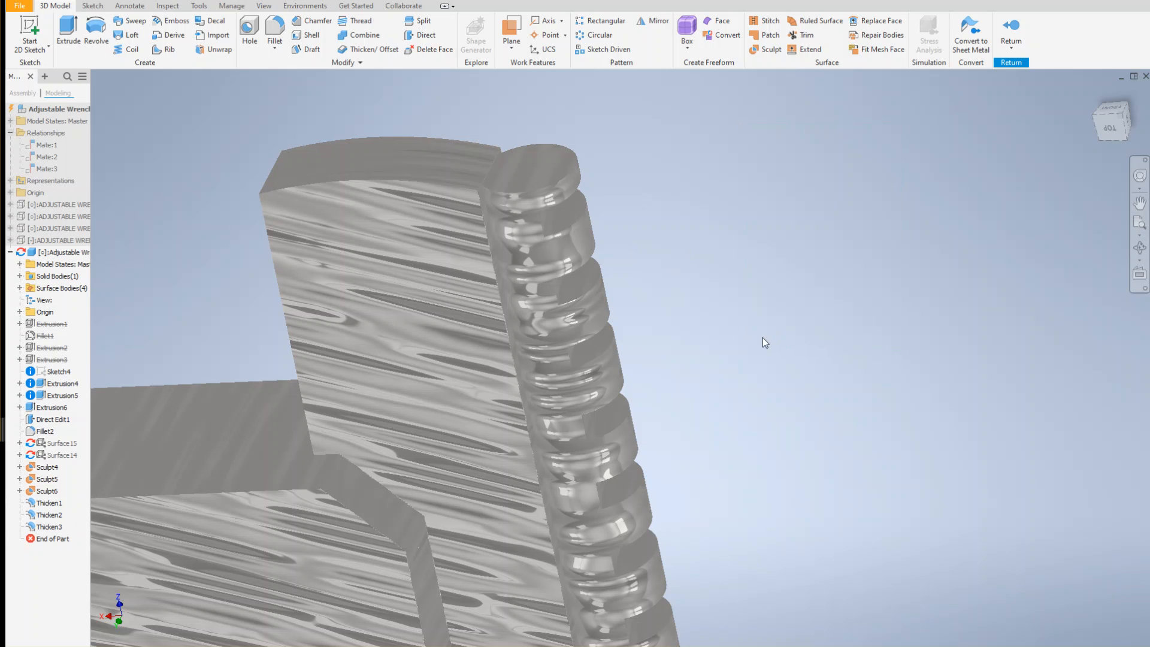
# Set the distance of the Thicken1 feature on the uppermost tooth's flank to 0.02 in
pyautogui.scroll(3, 611, 326)
pyautogui.scroll(-3, 621, 336)
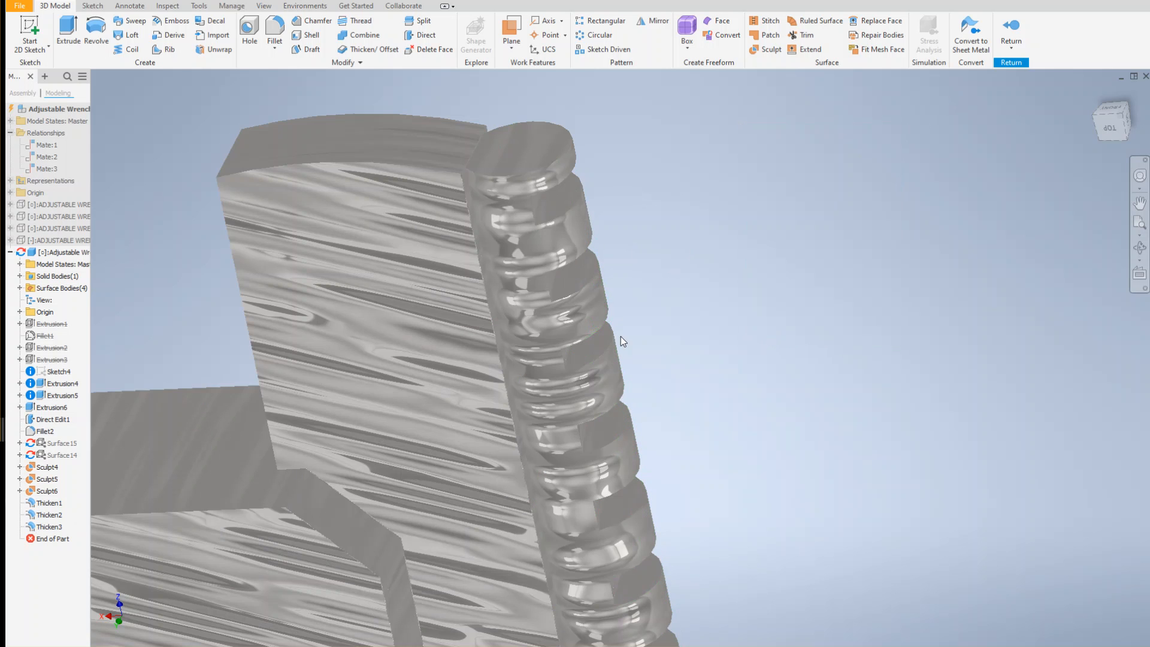
pyautogui.scroll(-2, 644, 335)
pyautogui.scroll(3, 648, 335)
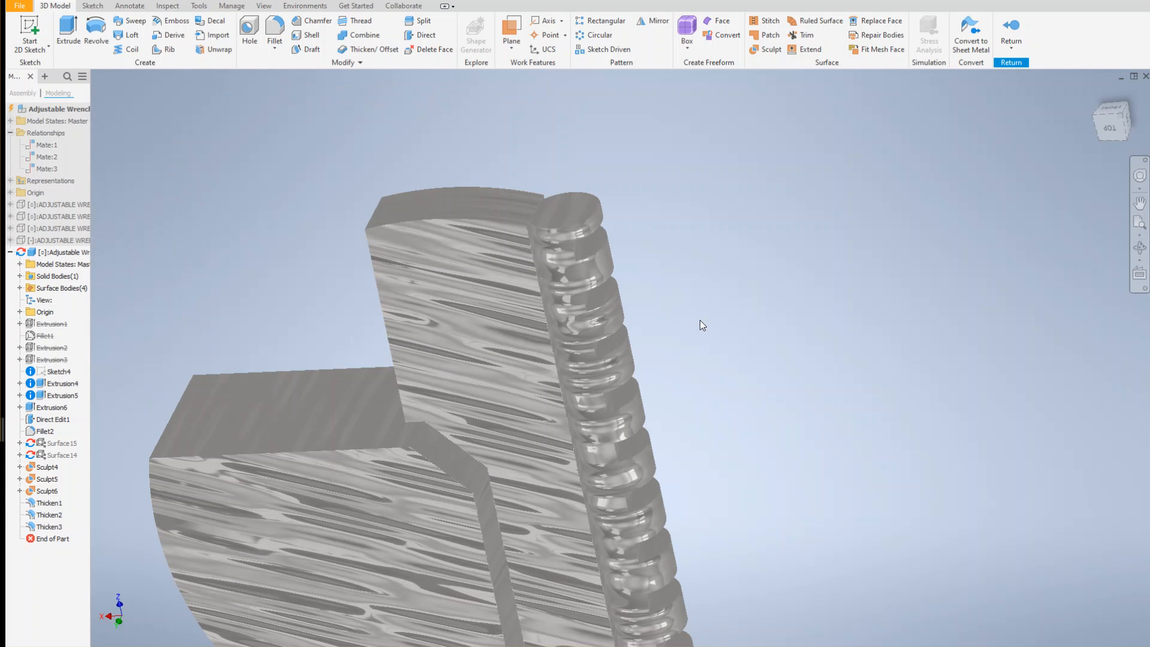
pyautogui.doubleClick(28, 504)
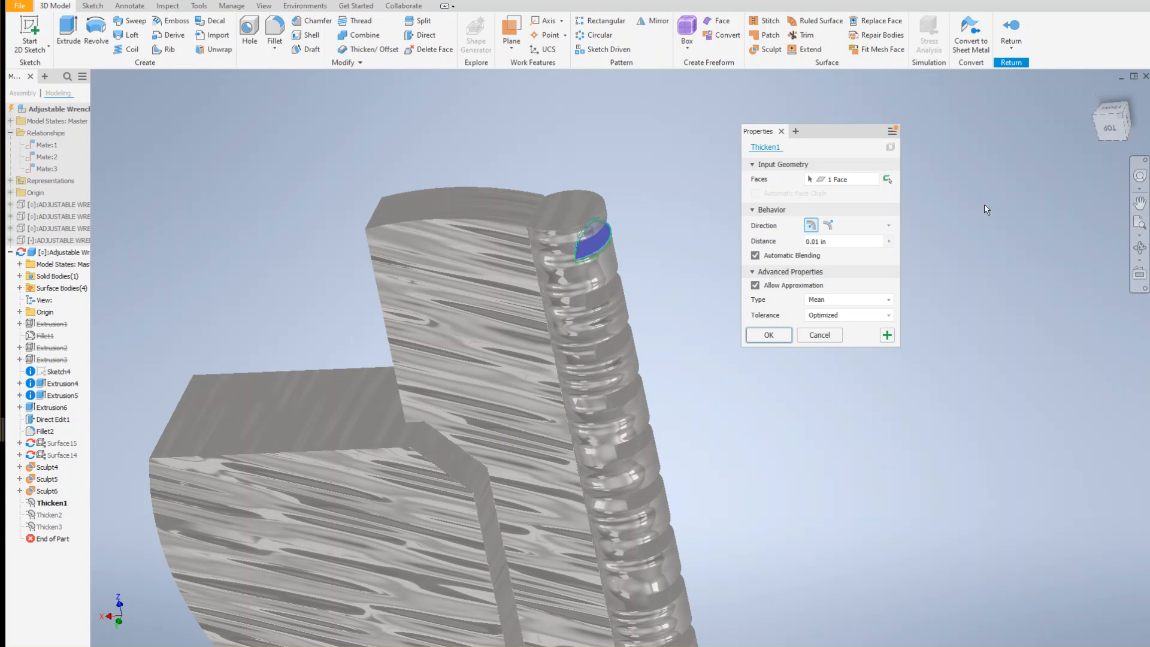
pyautogui.click(818, 241)
pyautogui.write('.0')
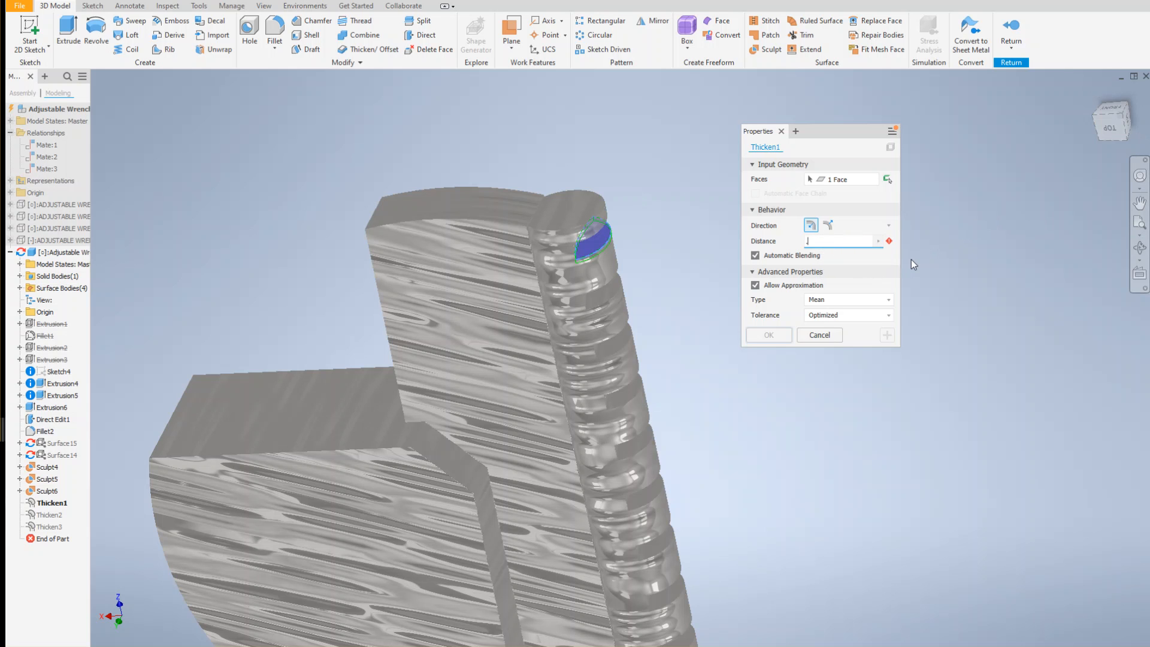
pyautogui.write('2')
pyautogui.press('Return')
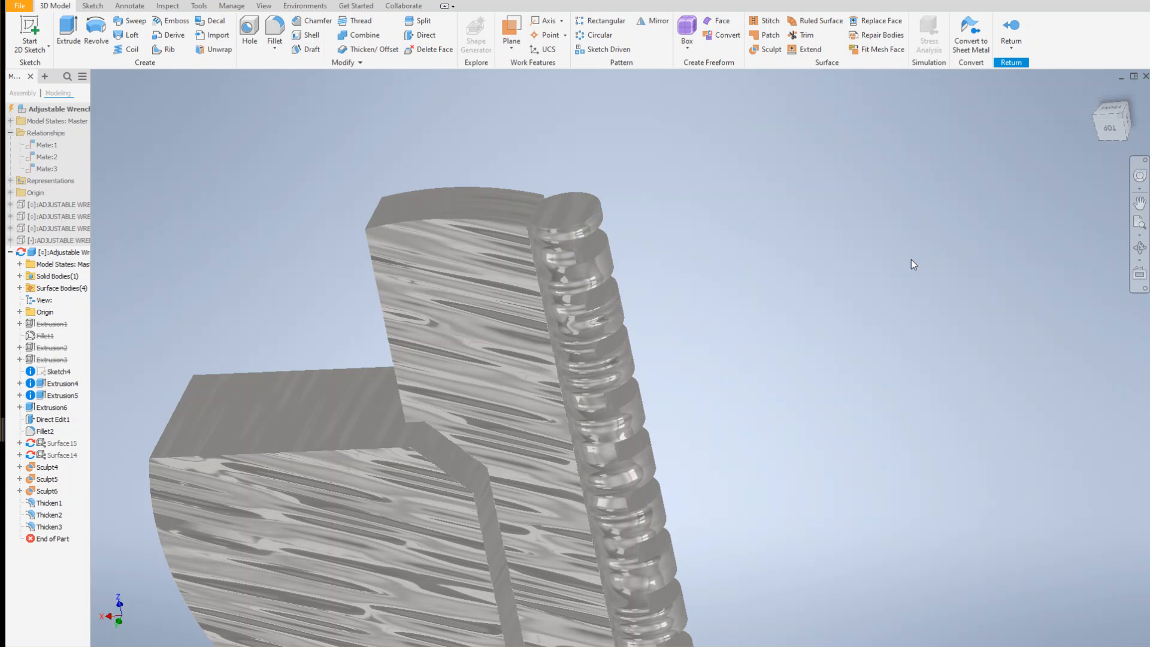
# Inspect the rack teeth and the whole jaw, squarely from the TOP view
pyautogui.scroll(-3, 727, 315)
pyautogui.scroll(3, 727, 315)
pyautogui.moveTo(726, 310); pyautogui.dragTo(749, 187, button='middle')
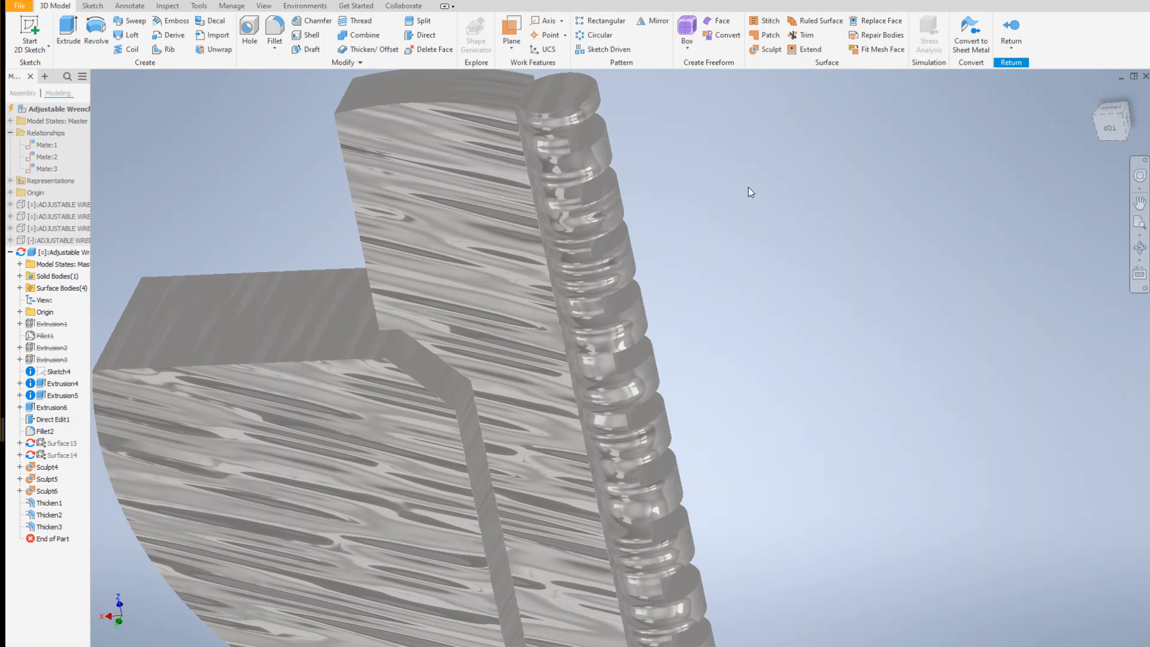
pyautogui.click(1112, 128)
pyautogui.scroll(5, 689, 279)
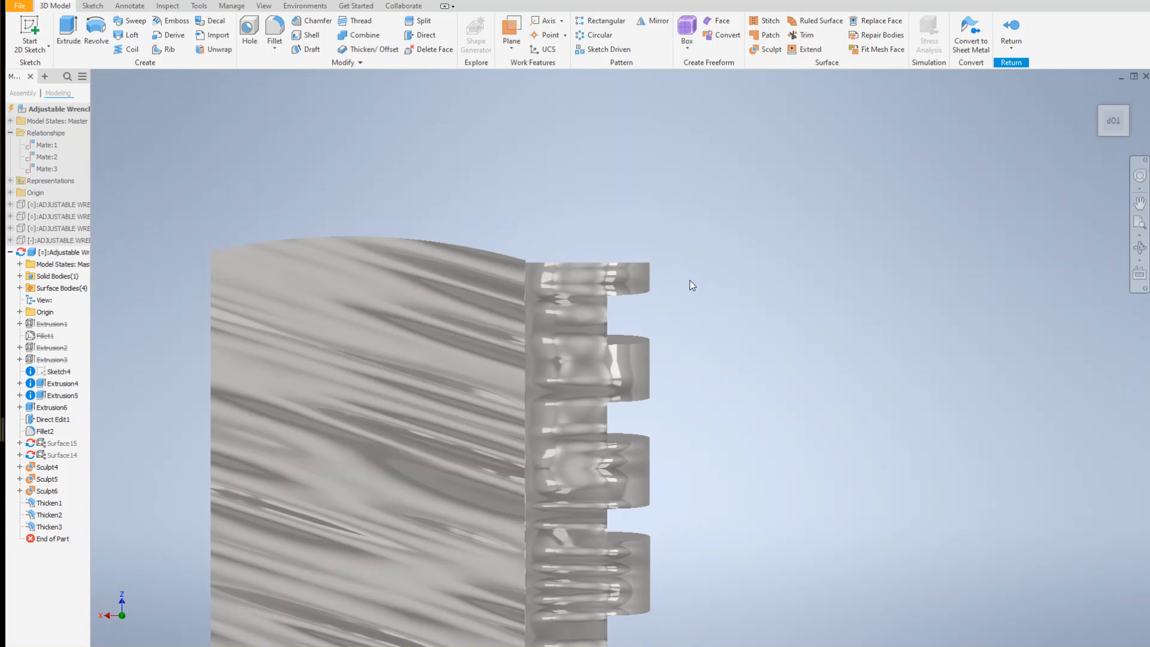
pyautogui.moveTo(797, 315); pyautogui.dragTo(664, 221, button='middle')
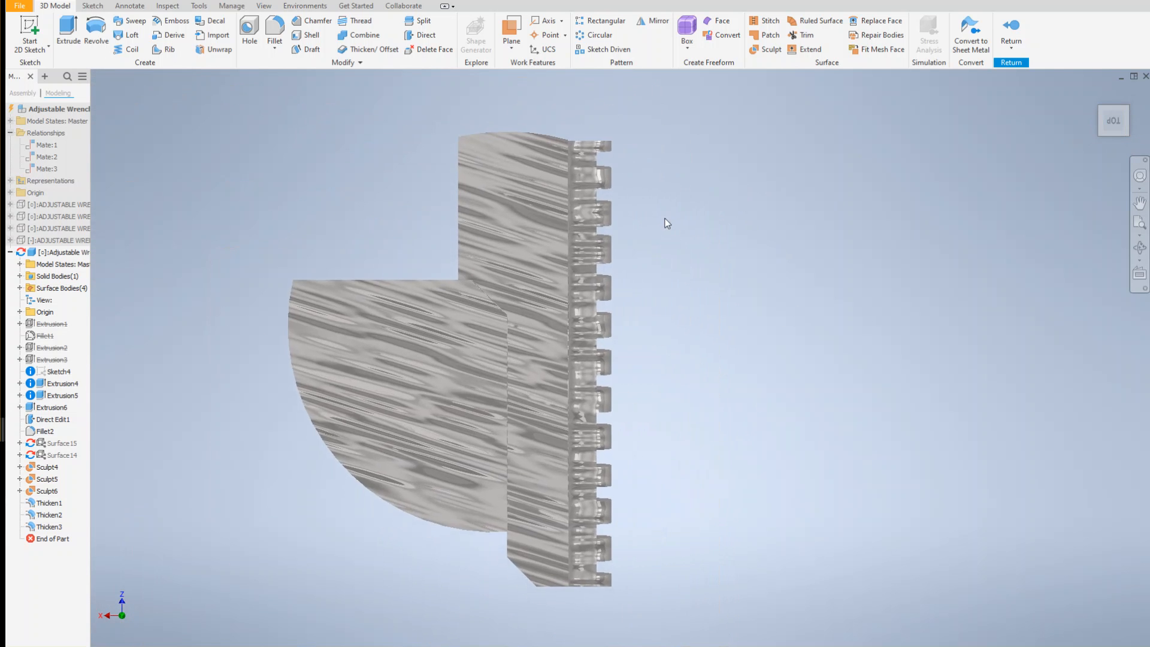